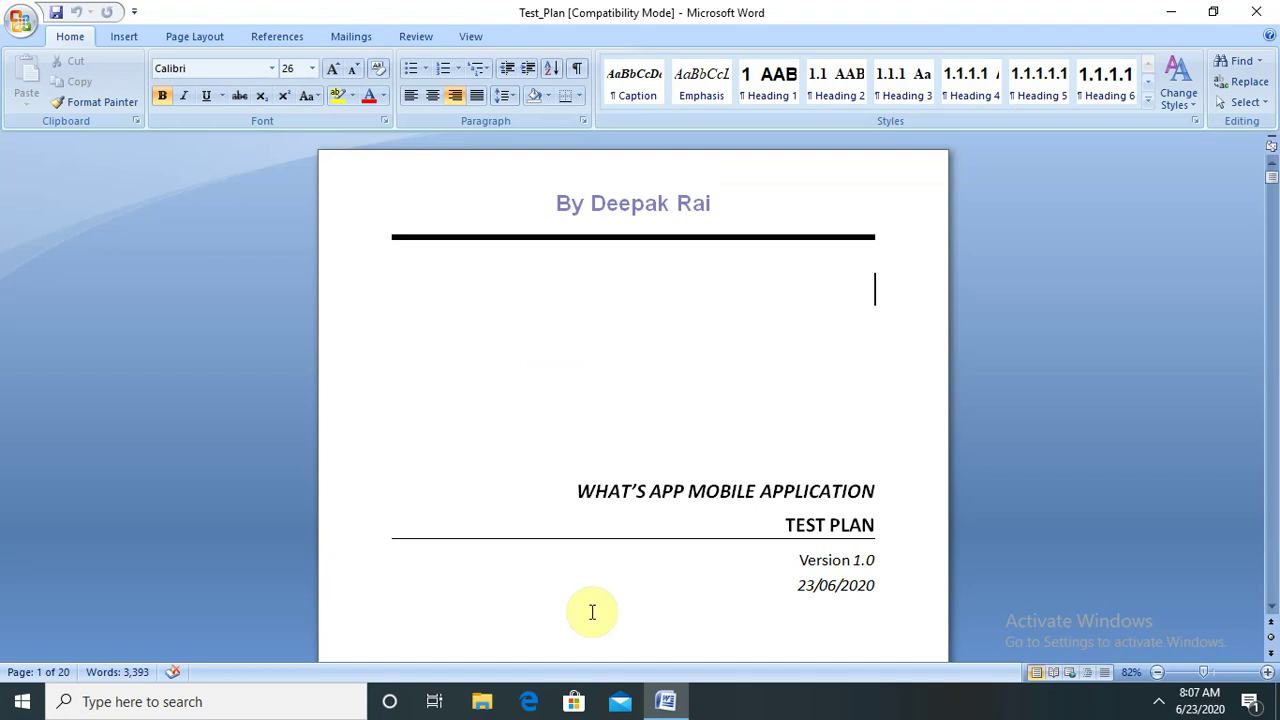
# - Select the title line and the 23/06/2020 date, then move down to VERSION HISTORY on page 2
pyautogui.moveTo(583, 489); pyautogui.dragTo(891, 500)
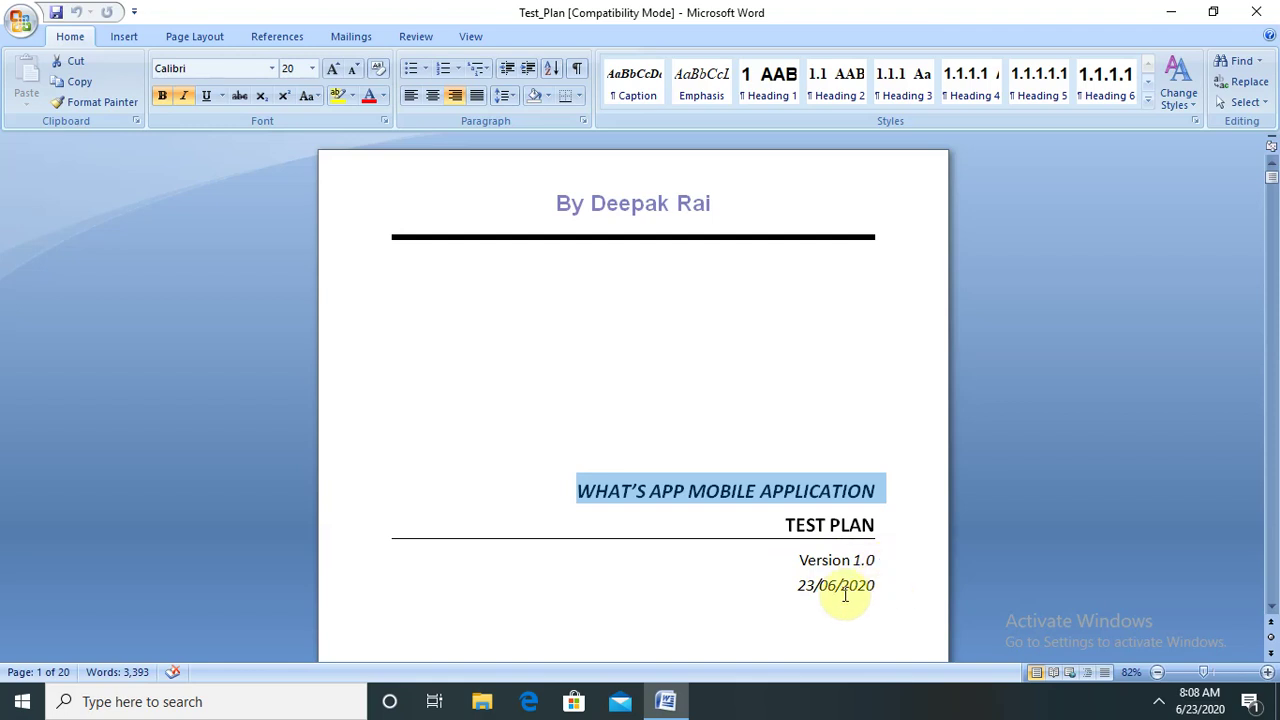
pyautogui.moveTo(798, 585); pyautogui.dragTo(871, 591)
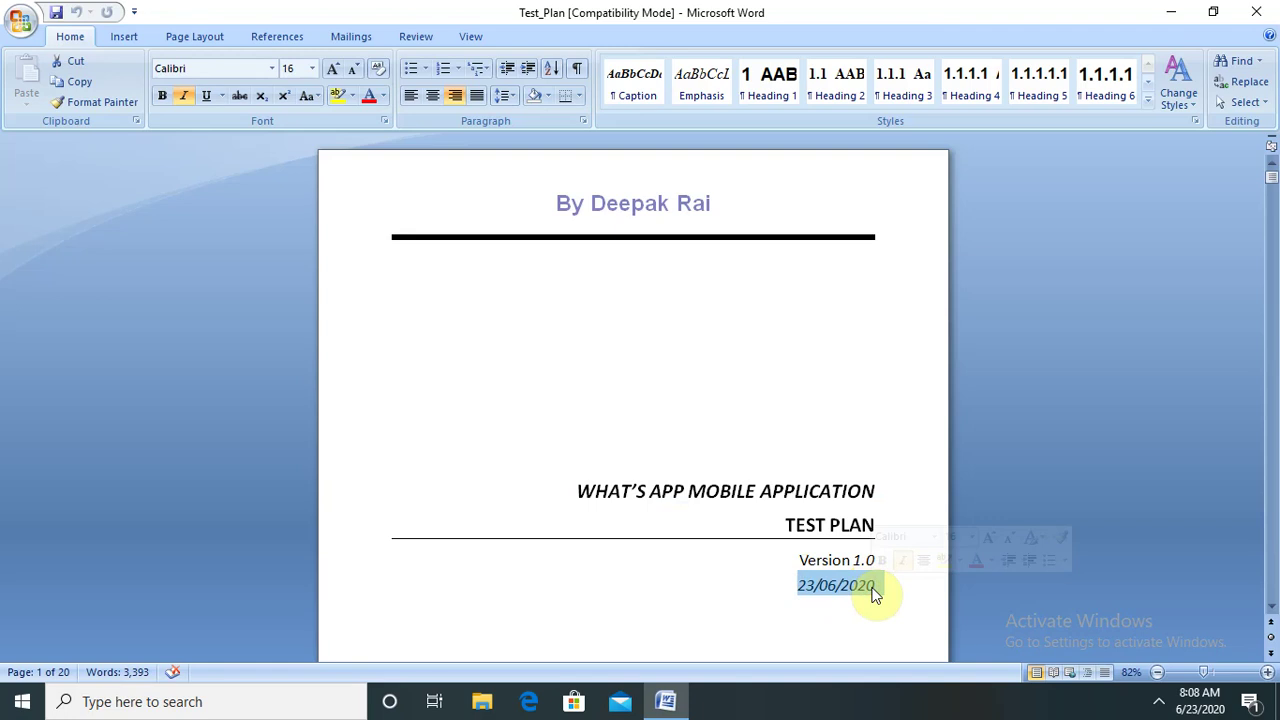
pyautogui.press('Down')
pyautogui.press('Down')
pyautogui.press('Down')
pyautogui.press('Down')
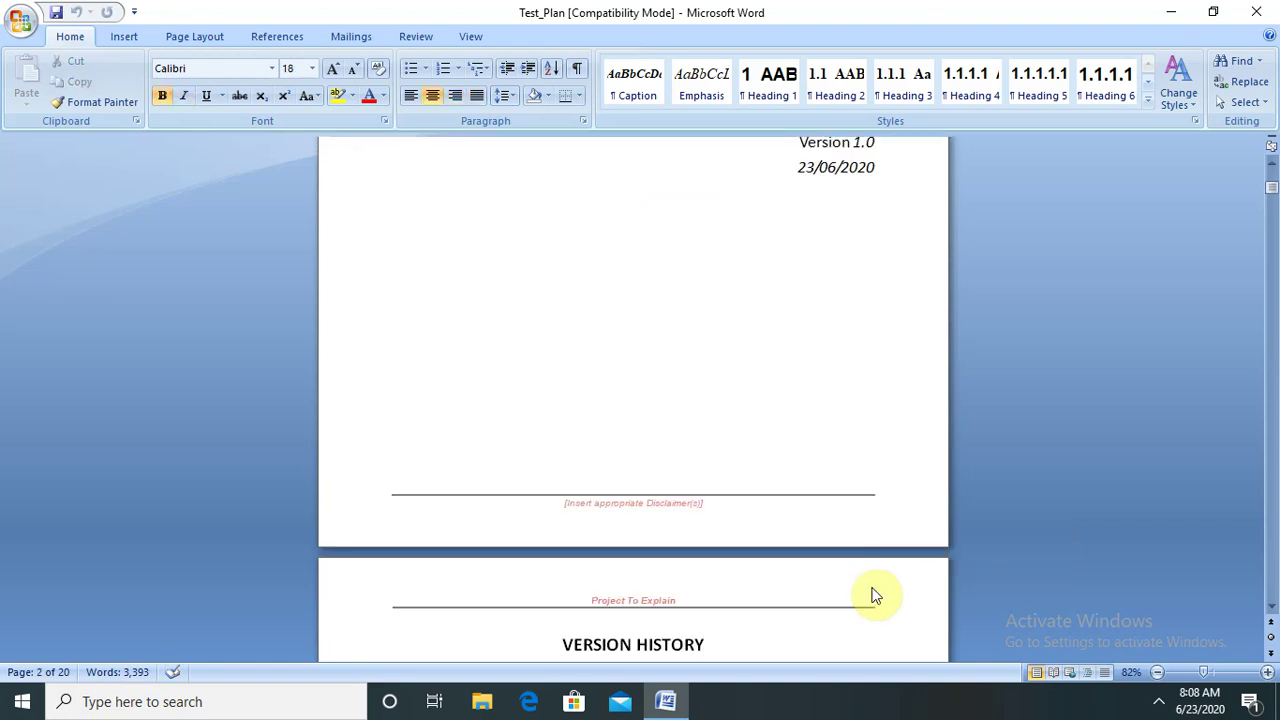
# - Enter version 1.1 and the implementer's name in the Version History table's second row
pyautogui.click(1270, 607)
pyautogui.click(1270, 607)
pyautogui.click(1270, 607)
pyautogui.click(1270, 607)
pyautogui.click(1270, 607)
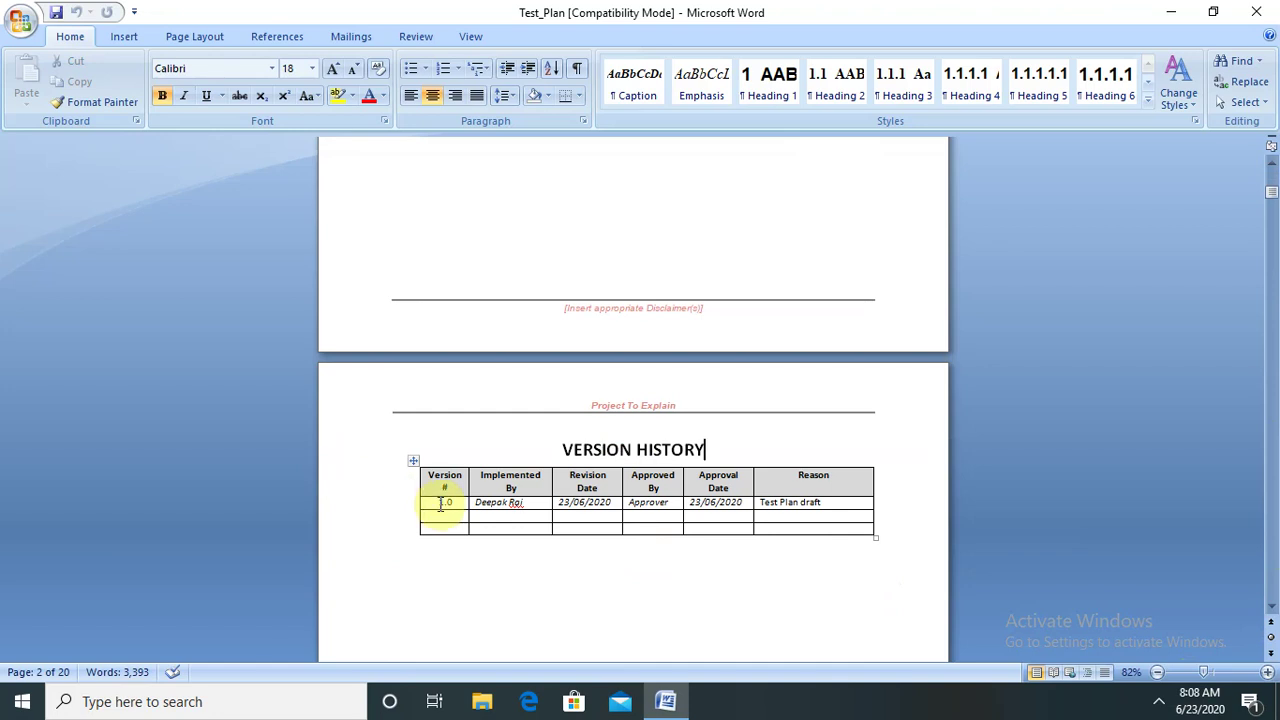
pyautogui.click(445, 514)
pyautogui.write('1.')
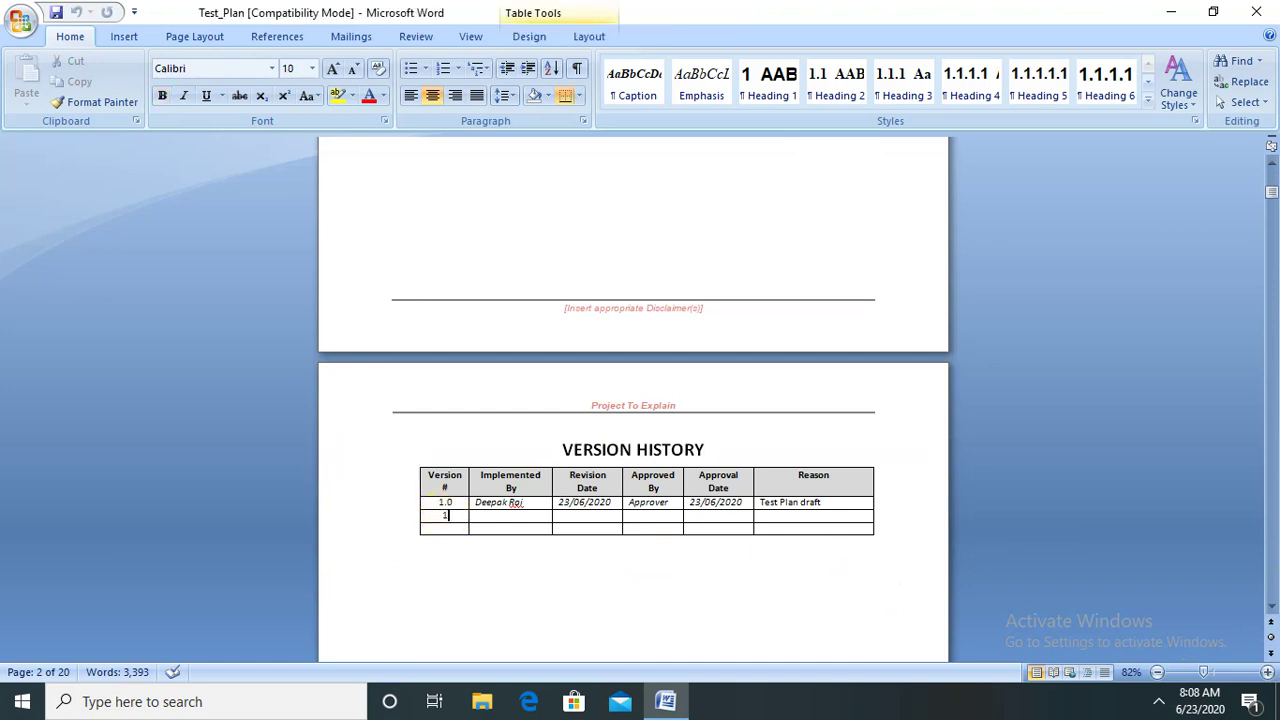
pyautogui.write('1')
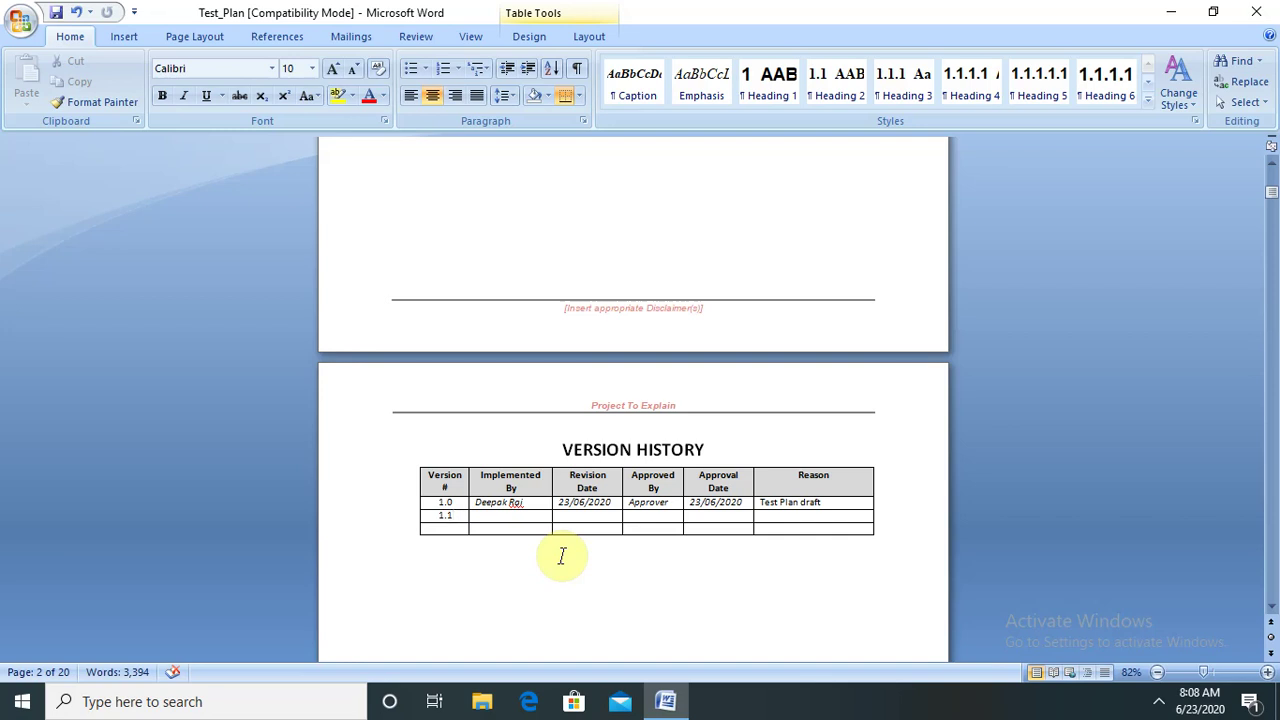
pyautogui.click(497, 519)
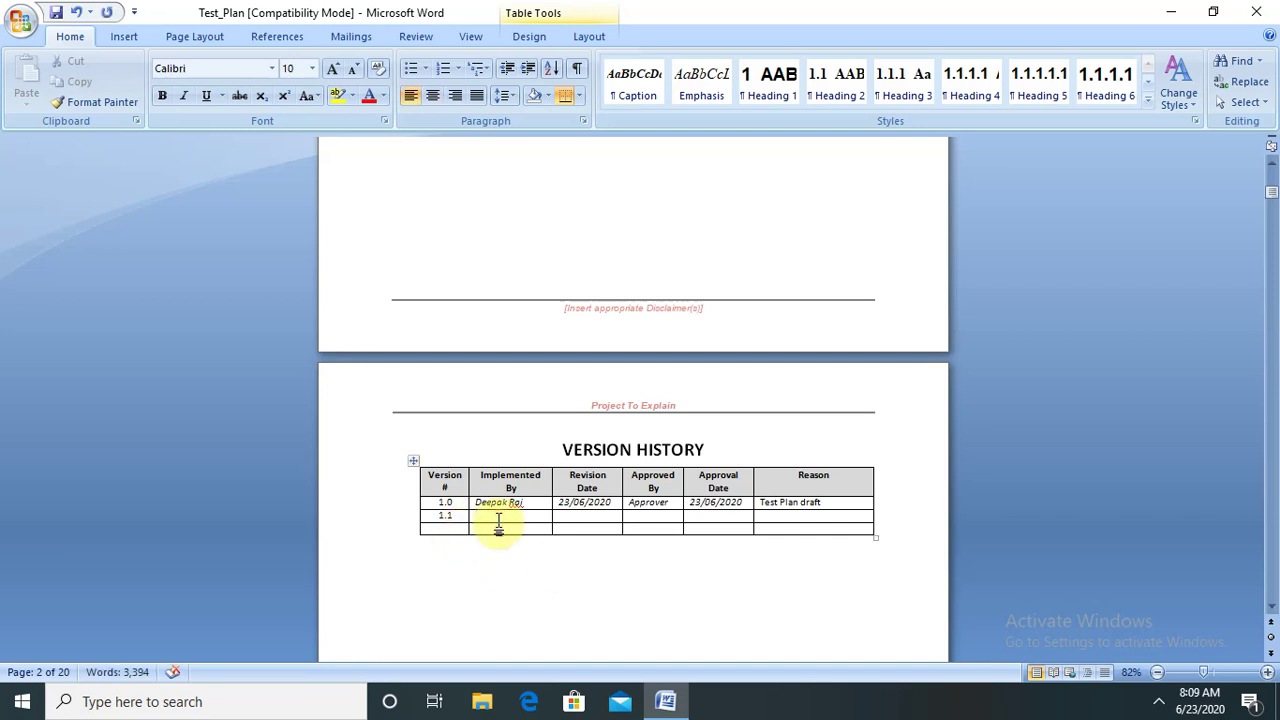
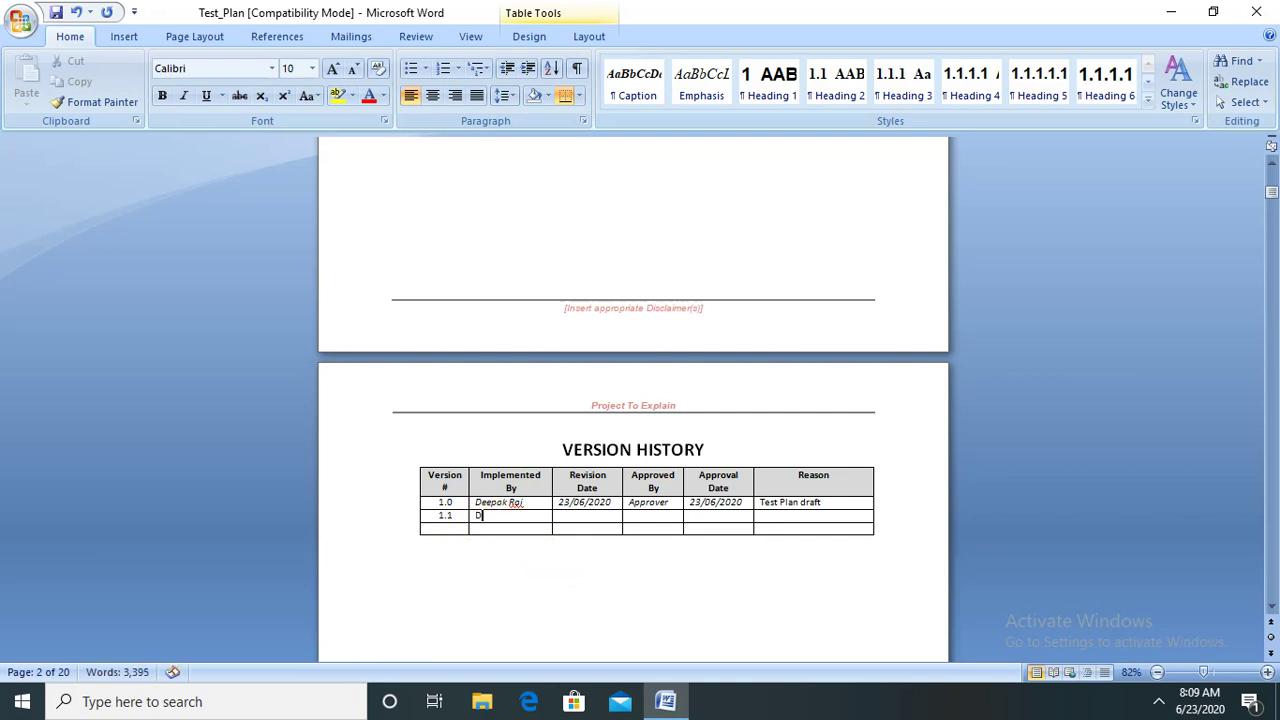
# - Fill in the 1.1 row's revision date as 24/06/2020 and move across to its Reason cell
pyautogui.click(589, 515)
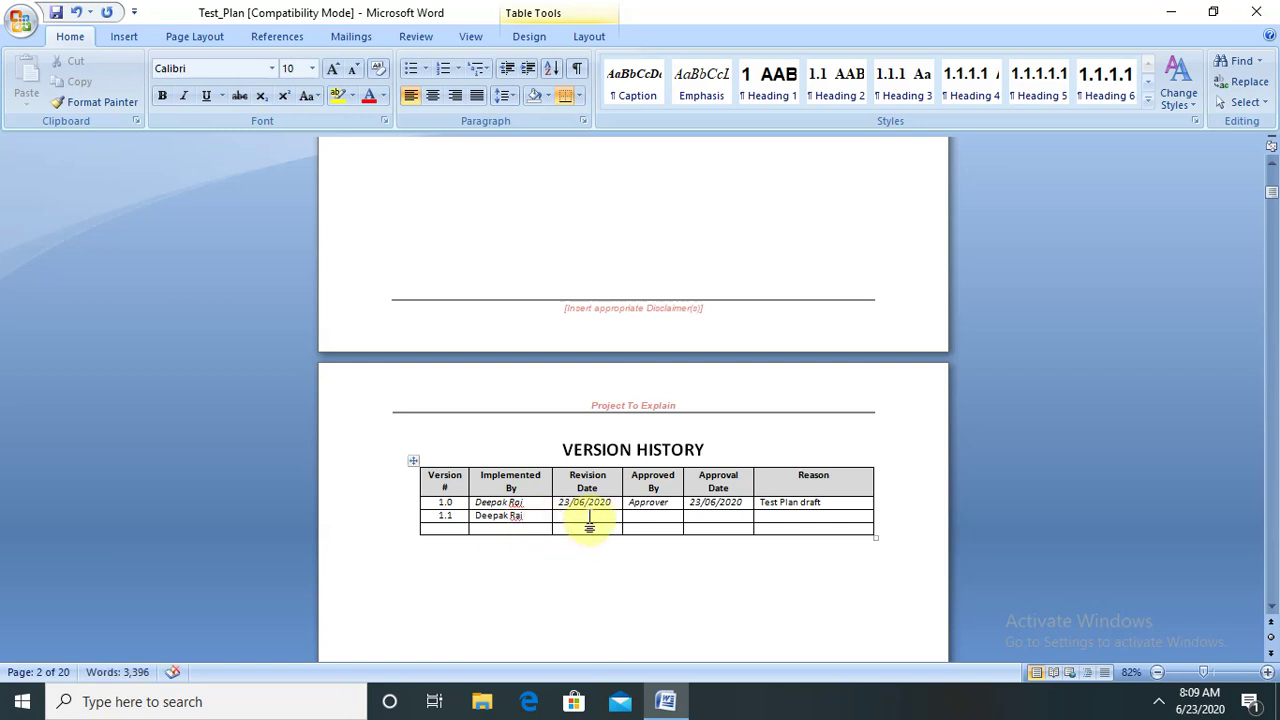
pyautogui.write('24')
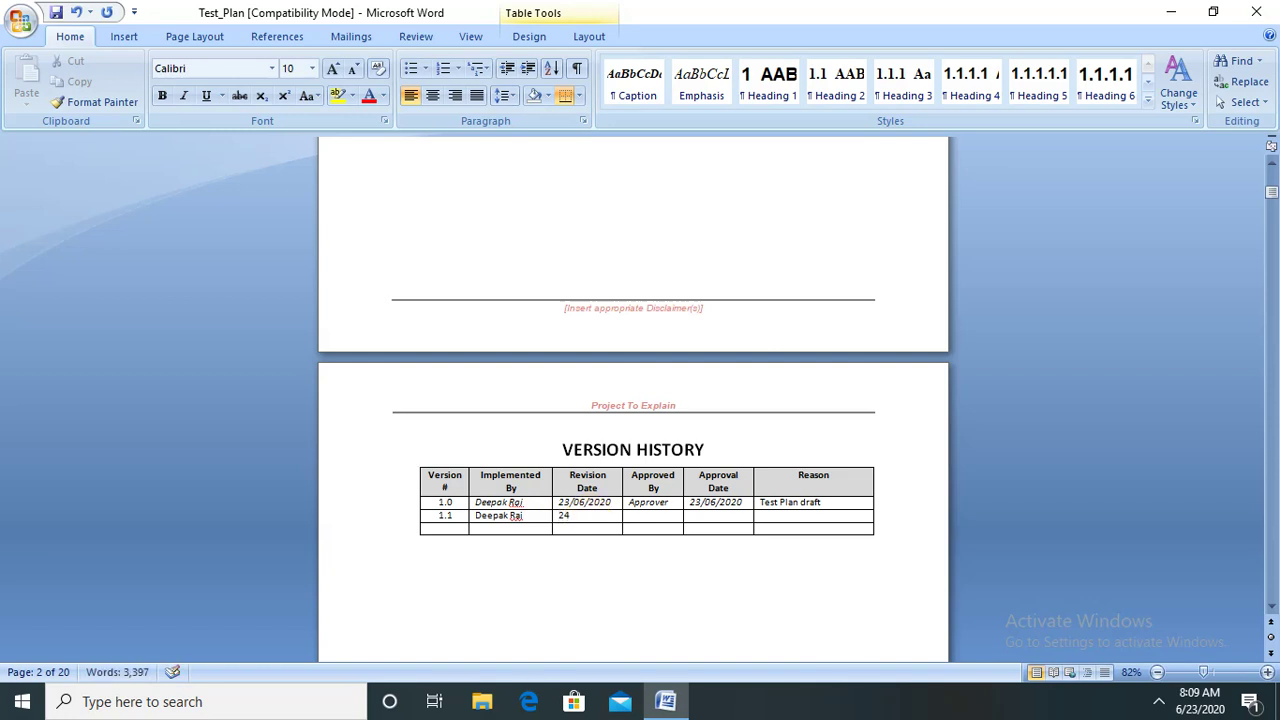
pyautogui.click(590, 517)
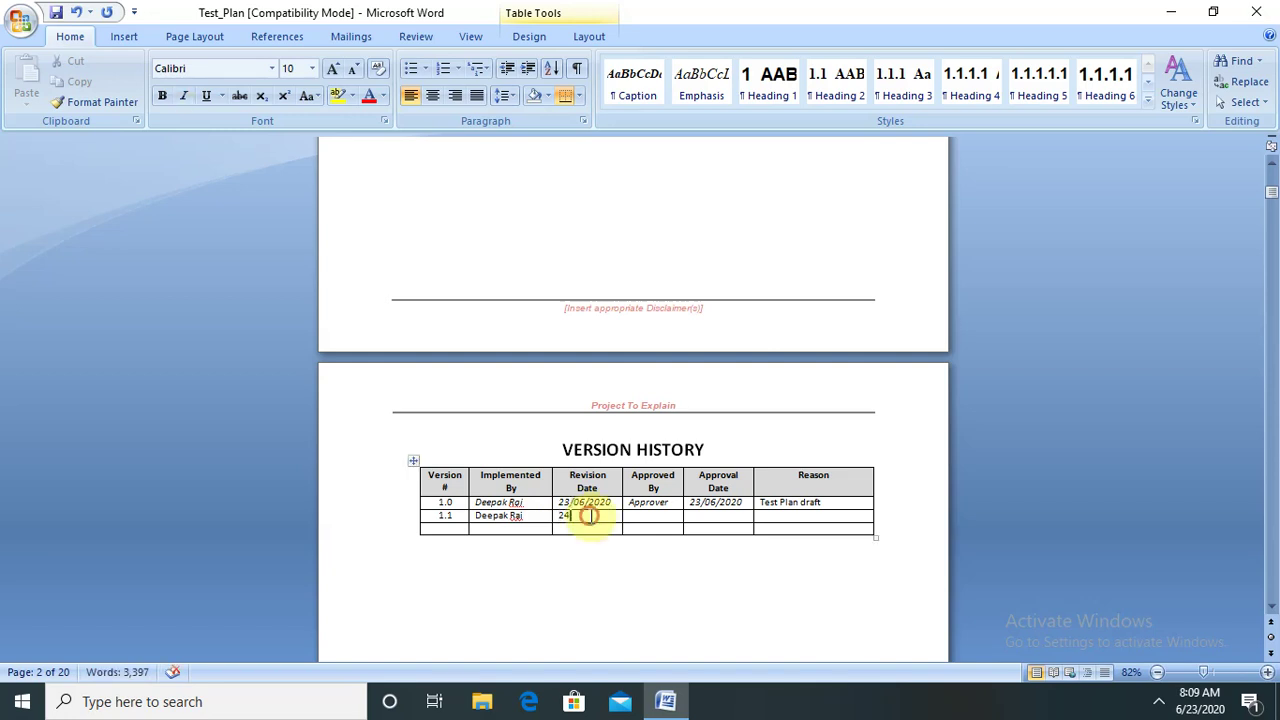
pyautogui.write('/06/')
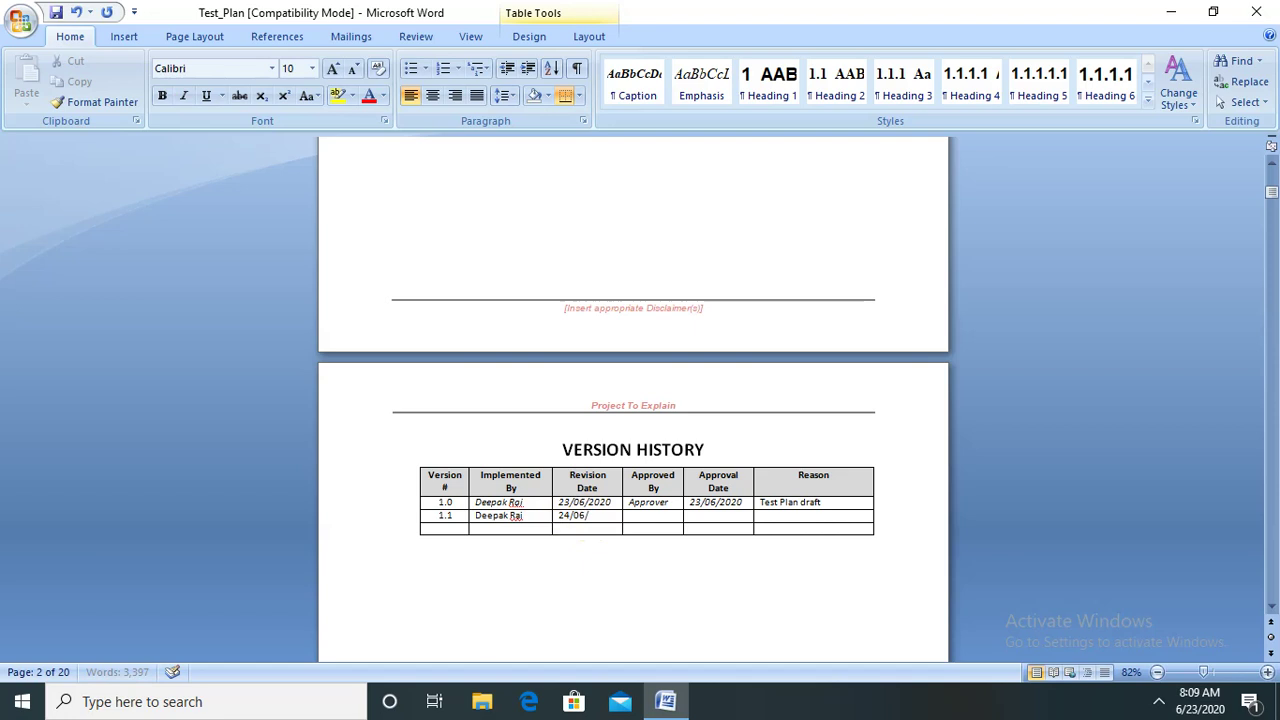
pyautogui.write('2020')
pyautogui.click(660, 513)
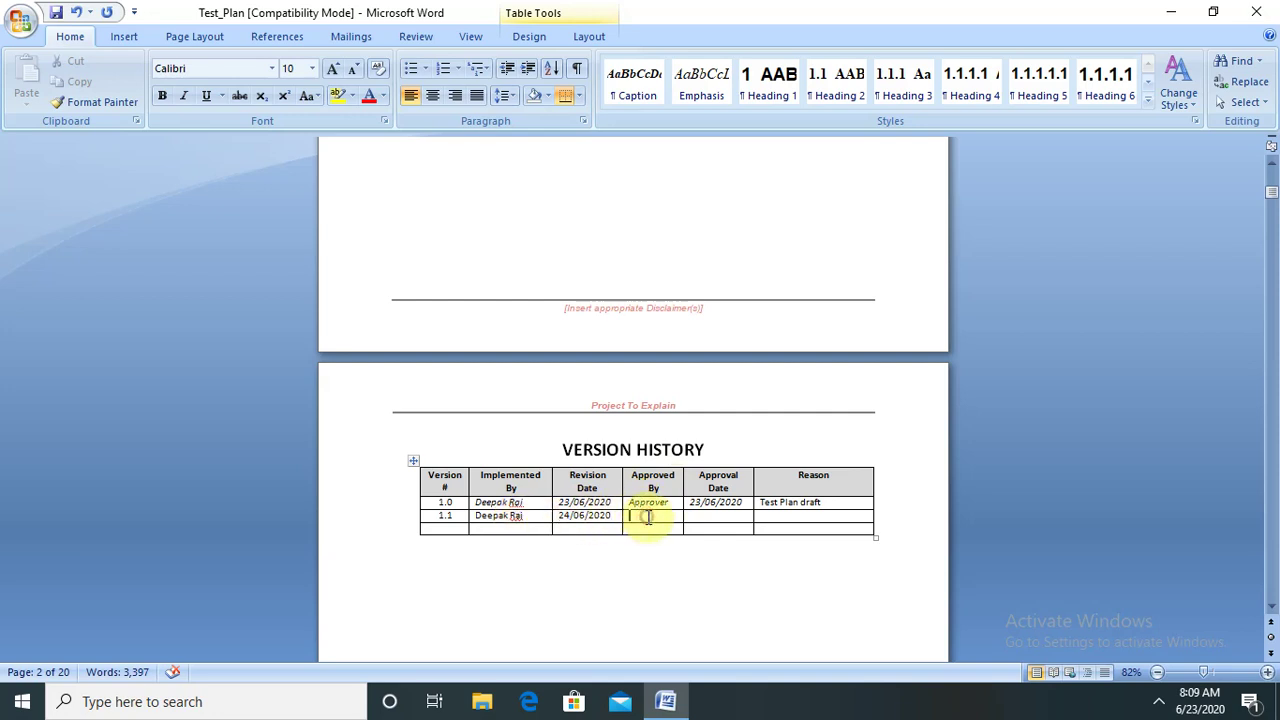
pyautogui.click(721, 506)
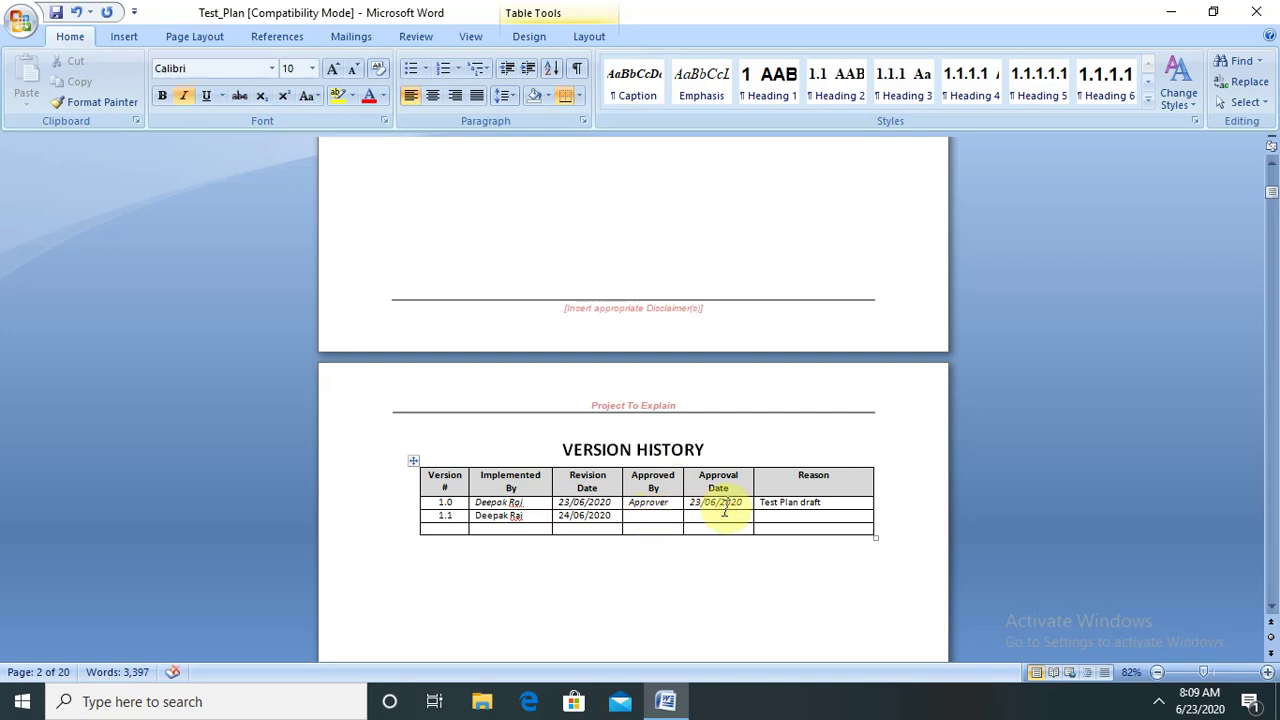
pyautogui.click(800, 515)
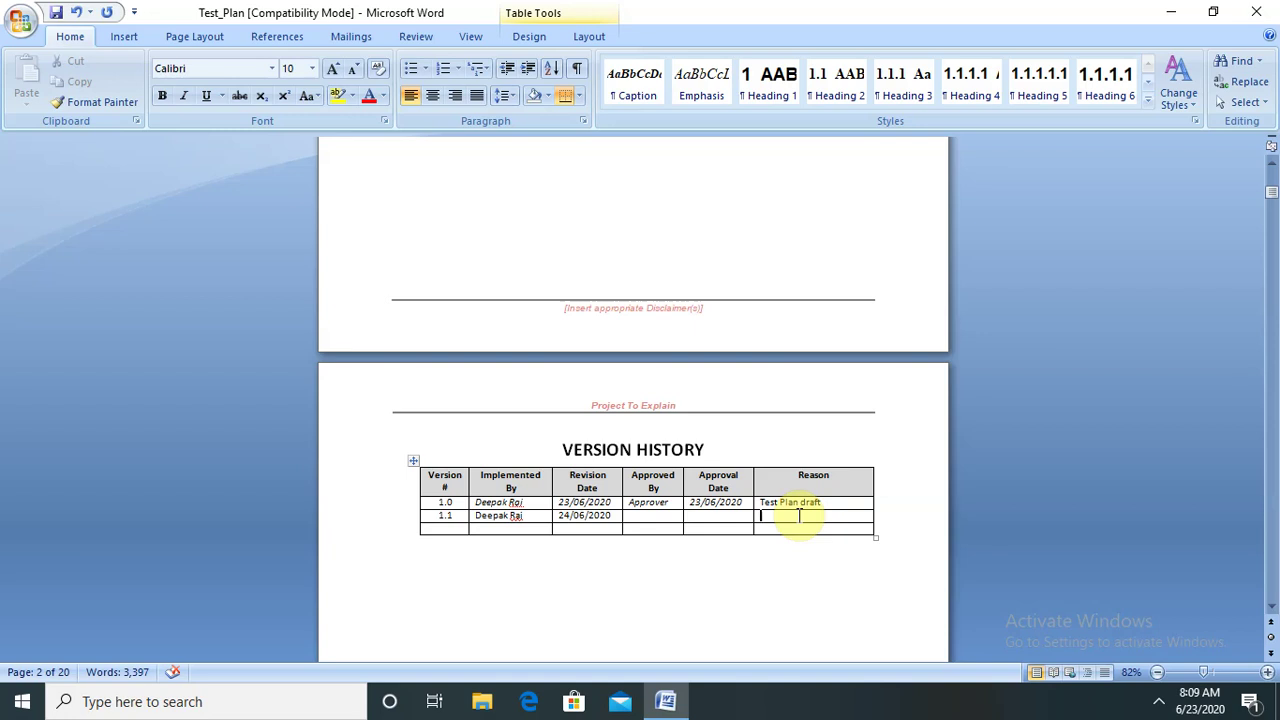
# - Scroll past the Version History table down to the page 3 Table of Contents
pyautogui.click(1272, 610)
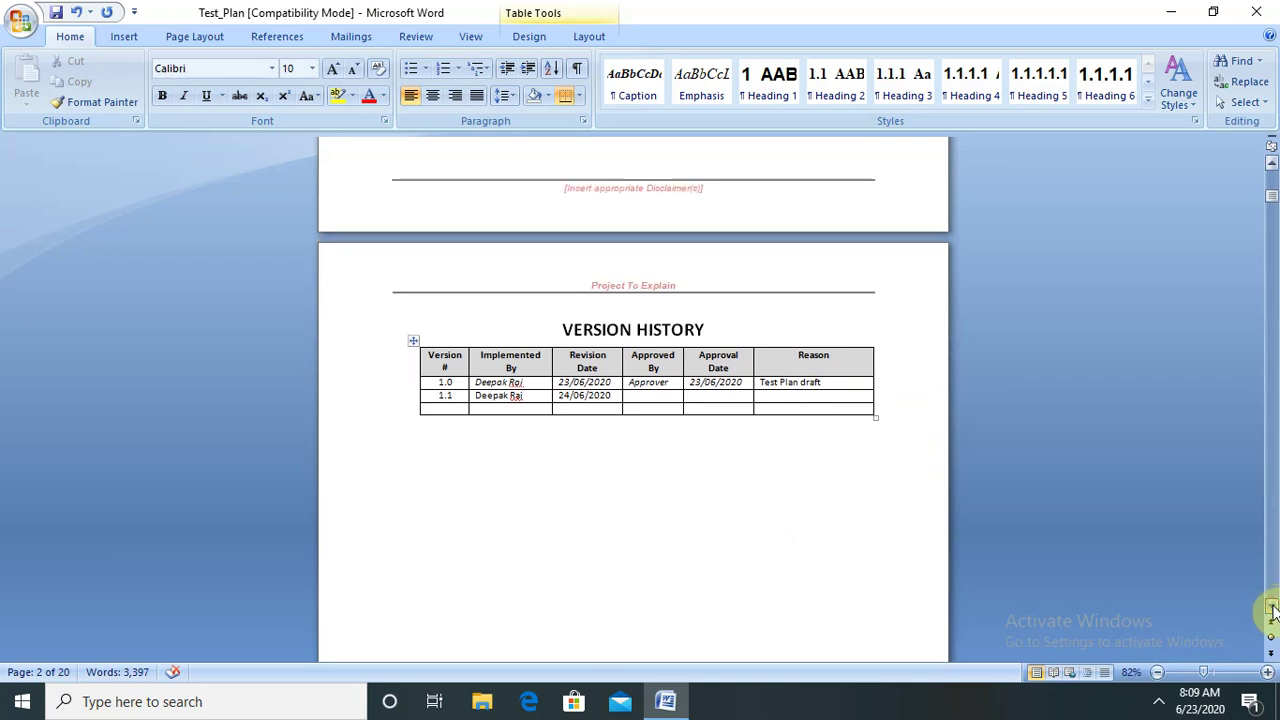
pyautogui.scroll(-10, 1272, 610)
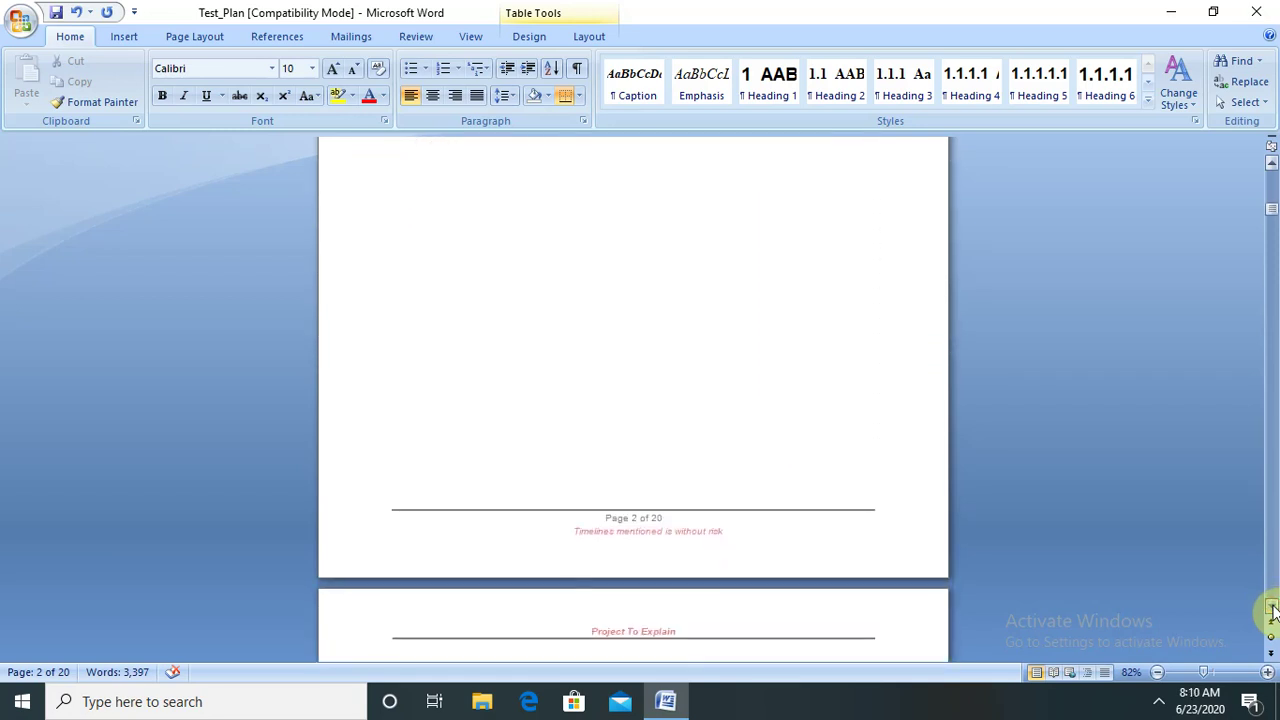
pyautogui.scroll(-3, 1272, 610)
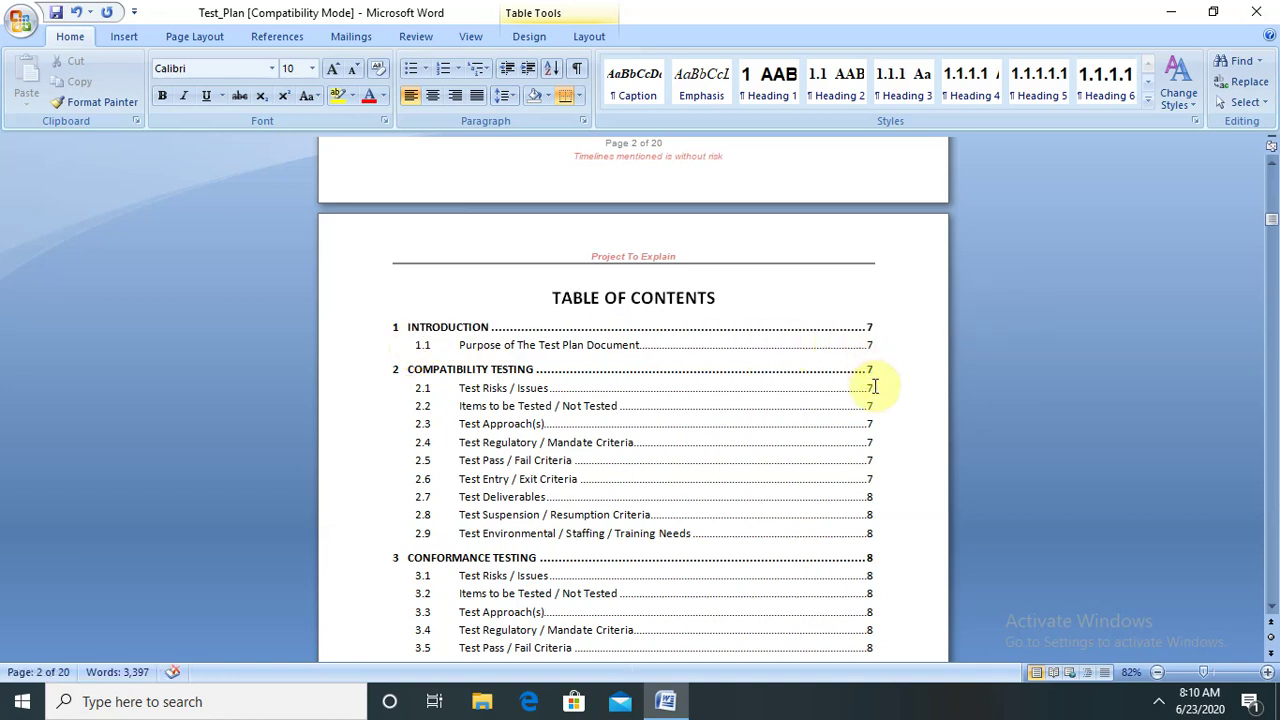
# - Scroll past the Table of Contents to page 6's Introduction purpose text and Compatibility Testing
pyautogui.click(1273, 607)
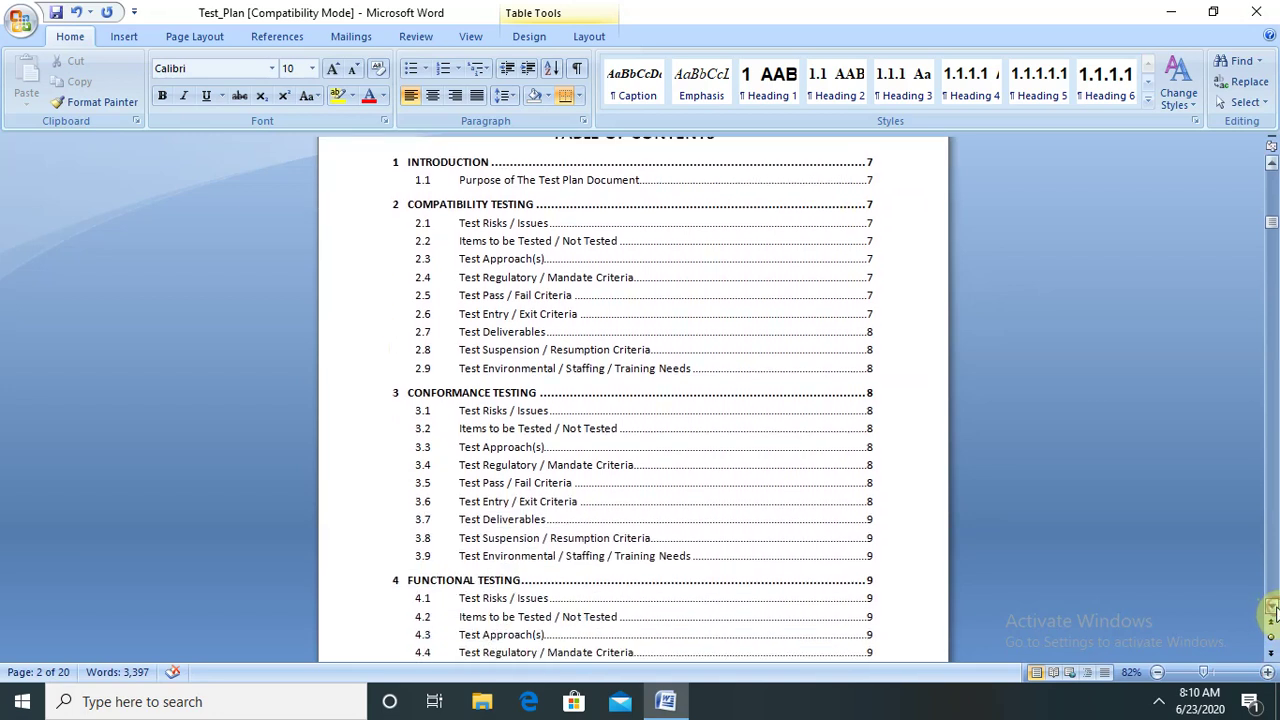
pyautogui.scroll(-3, 1273, 607)
pyautogui.scroll(-9, 1273, 607)
pyautogui.scroll(-9, 1273, 607)
pyautogui.scroll(-9, 1273, 607)
pyautogui.scroll(-9, 1273, 607)
pyautogui.scroll(-8, 1273, 607)
pyautogui.scroll(-5, 1273, 607)
pyautogui.scroll(-6, 1273, 607)
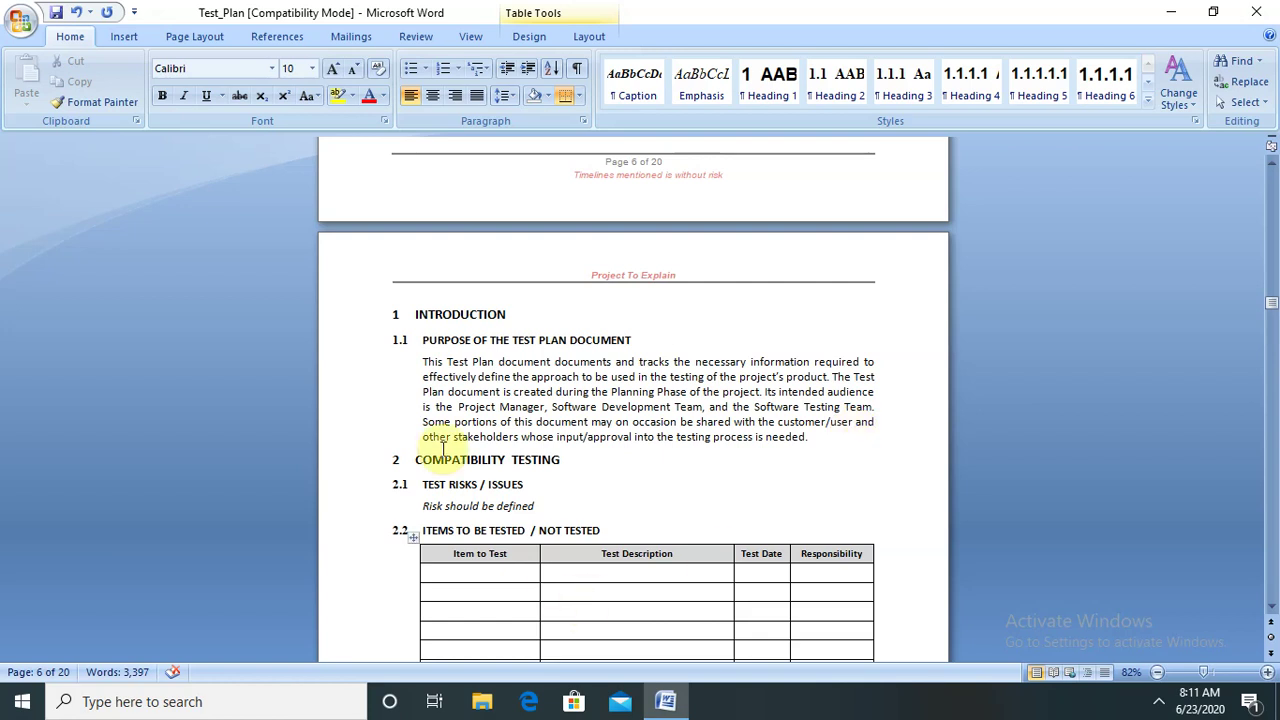
# - Highlight the COMPATIBILITY TESTING heading, which shows Heading 1 in the Styles gallery
pyautogui.moveTo(416, 467); pyautogui.dragTo(548, 462)
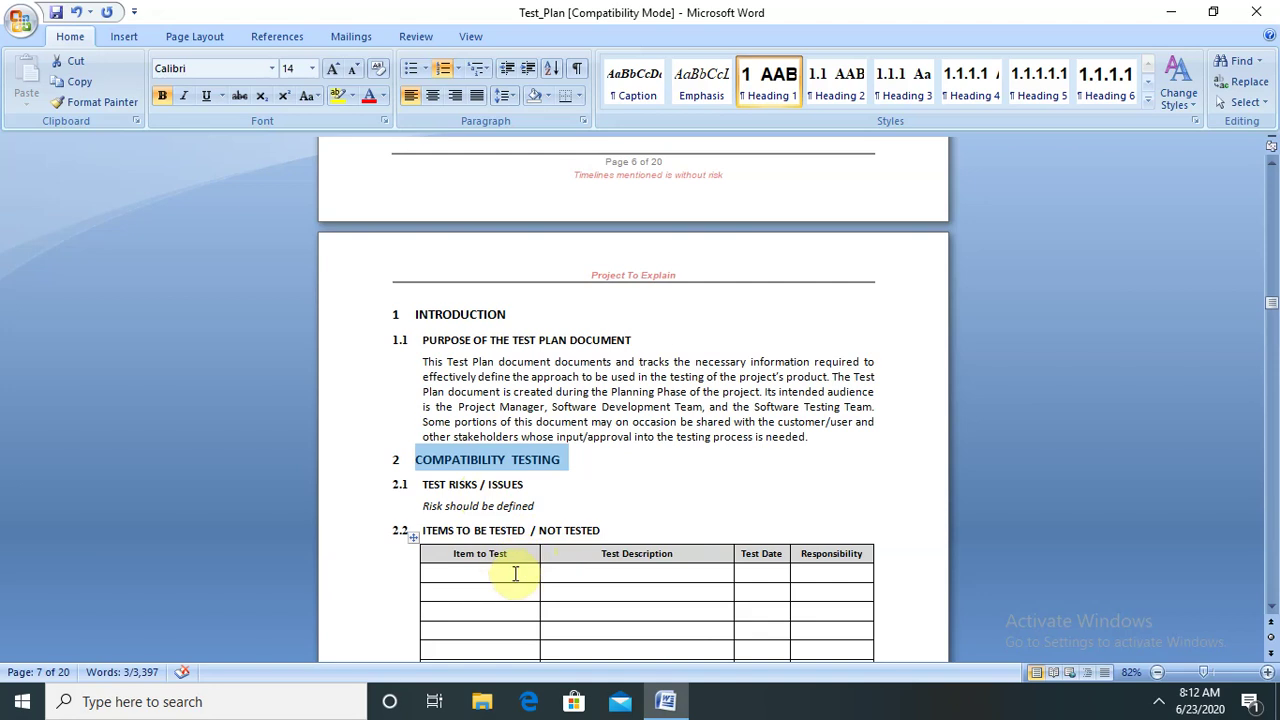
pyautogui.click(511, 572)
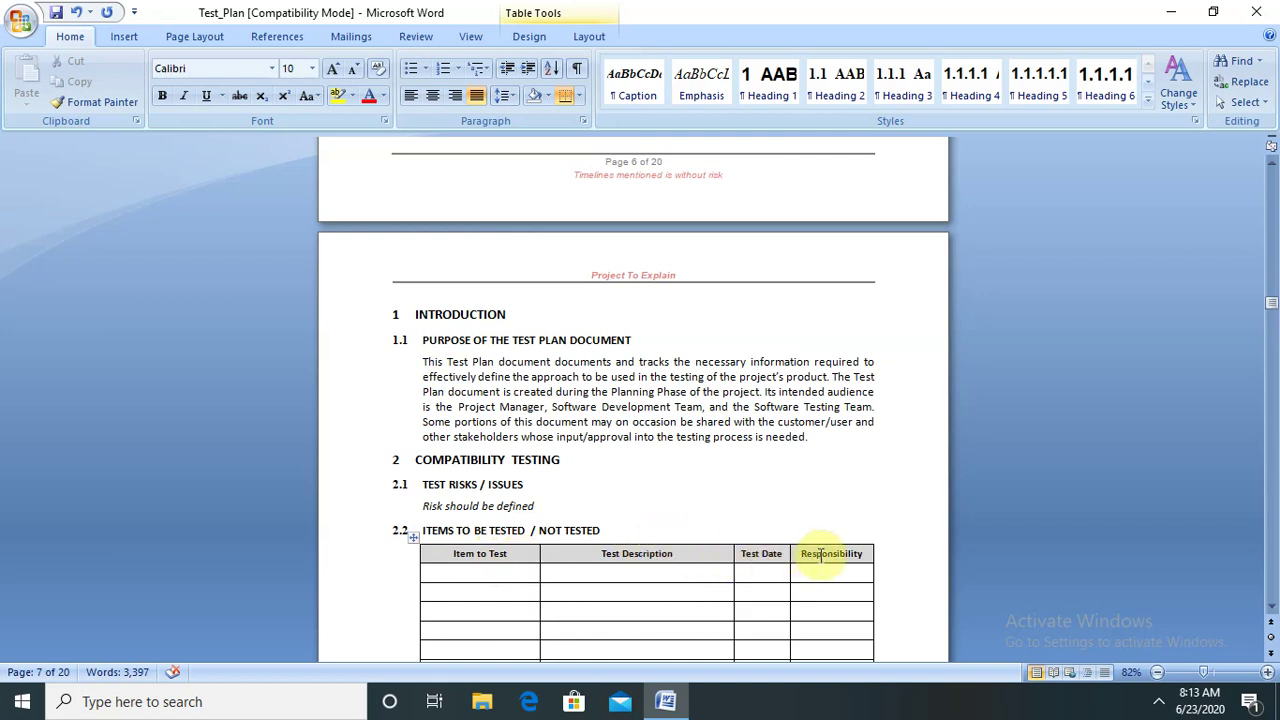
pyautogui.click(1271, 608)
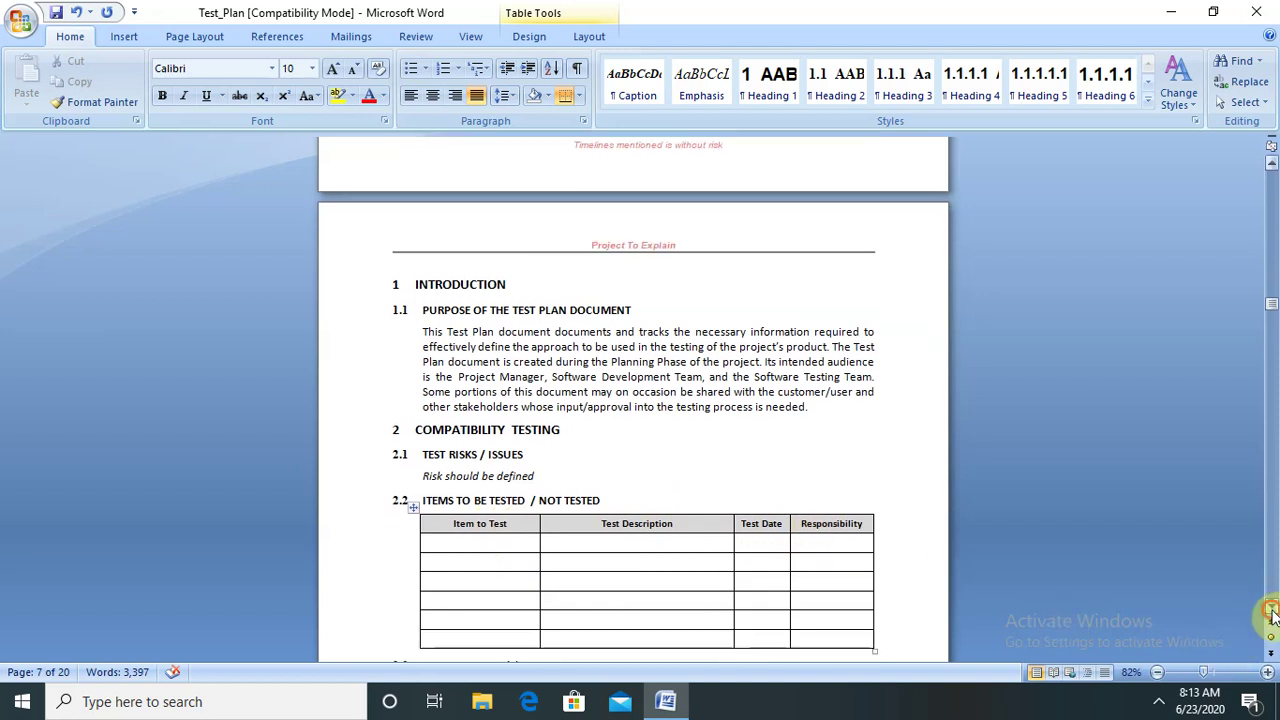
pyautogui.click(1271, 610)
pyautogui.click(1271, 608)
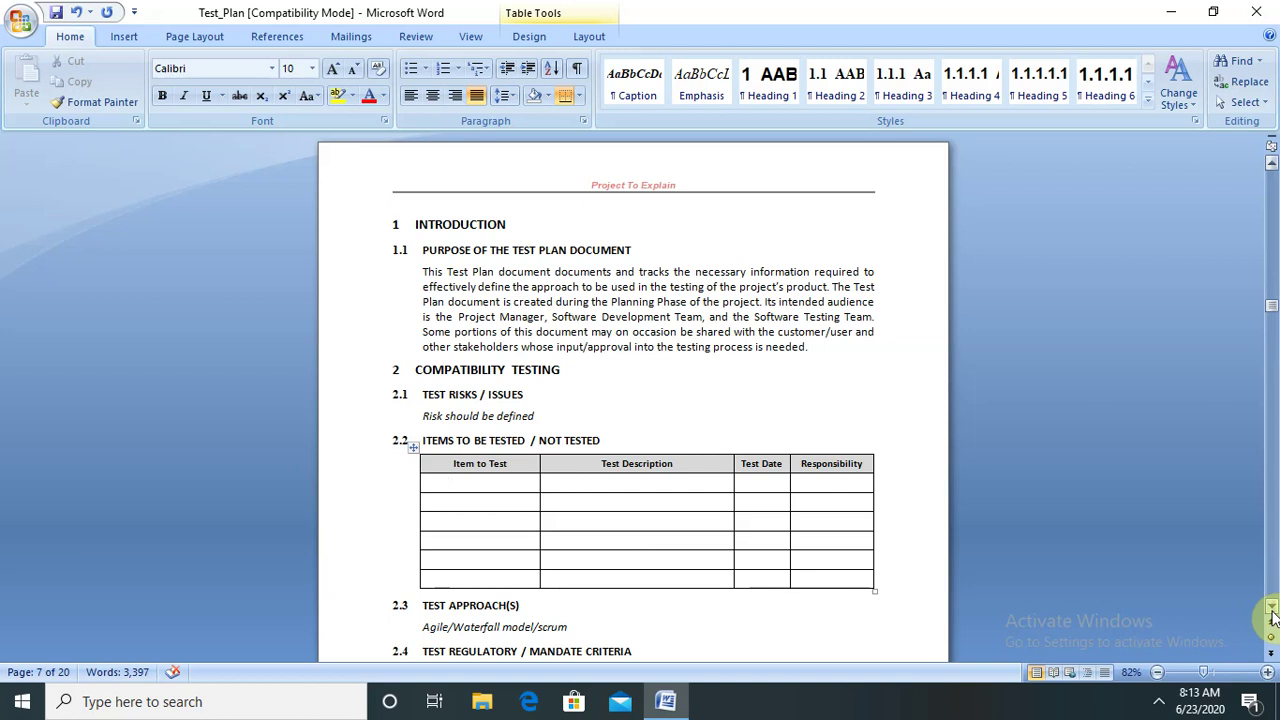
pyautogui.click(1270, 607)
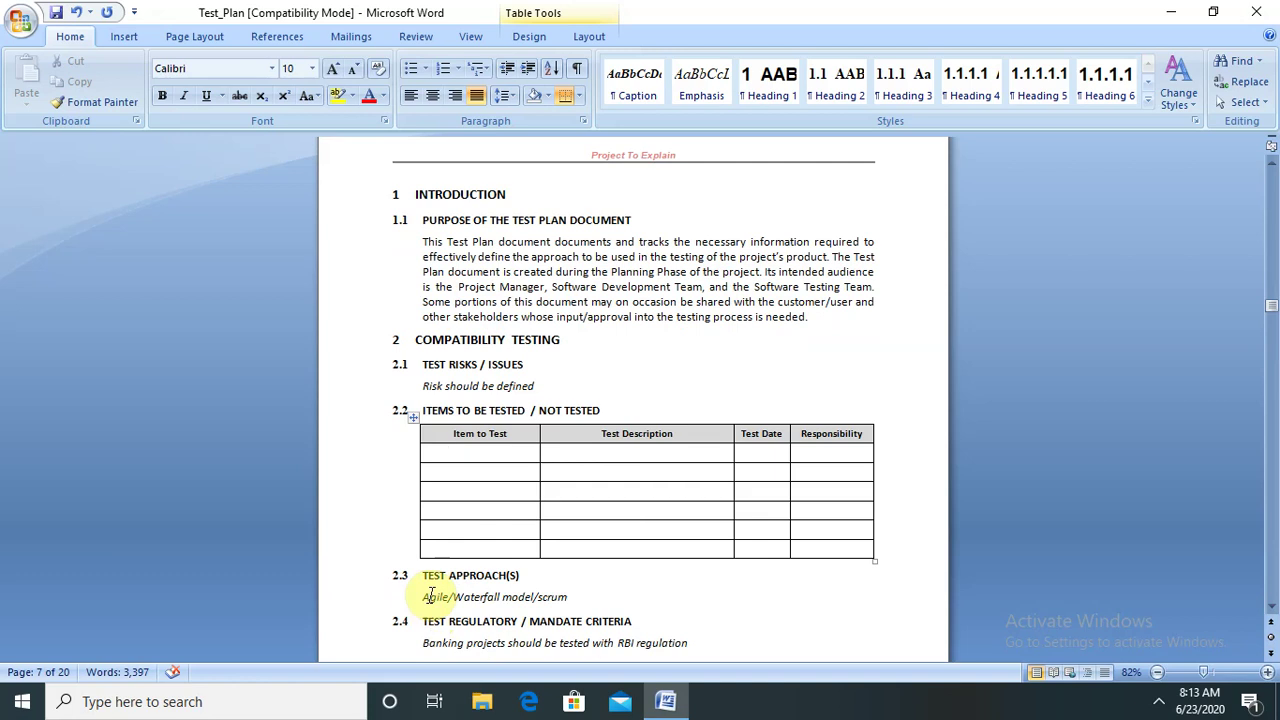
pyautogui.moveTo(426, 597); pyautogui.dragTo(548, 603)
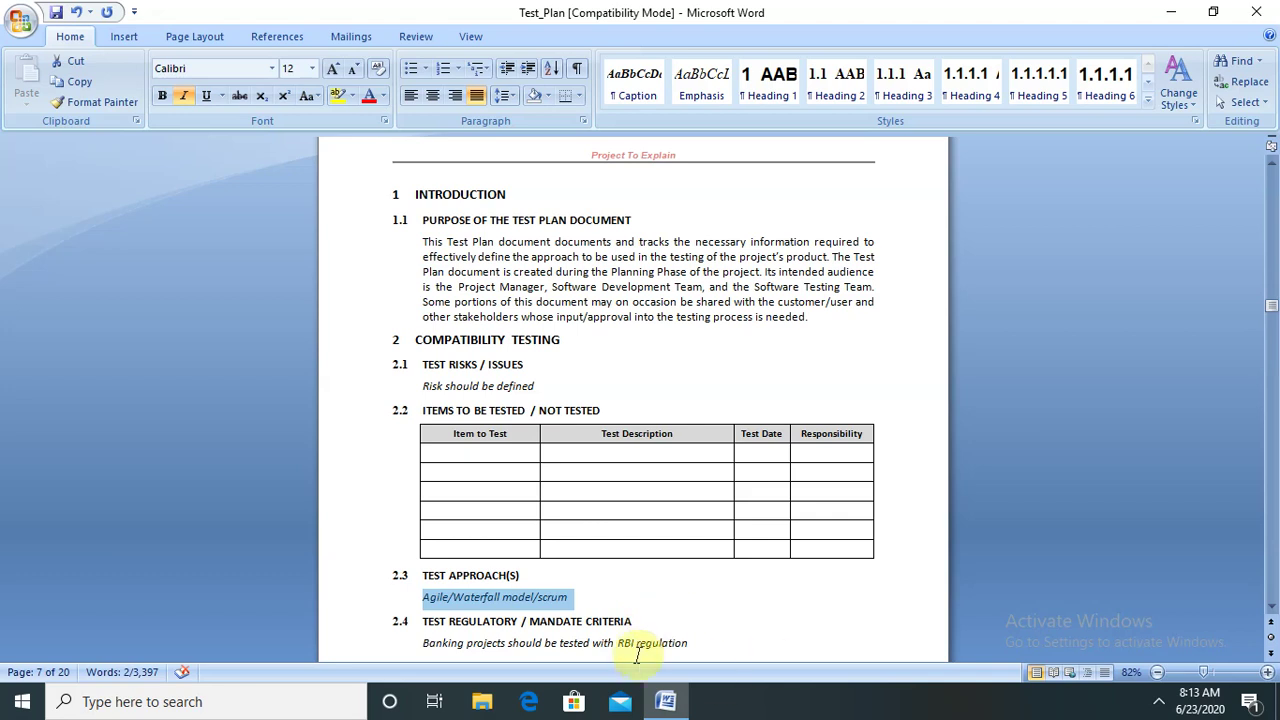
pyautogui.click(522, 621)
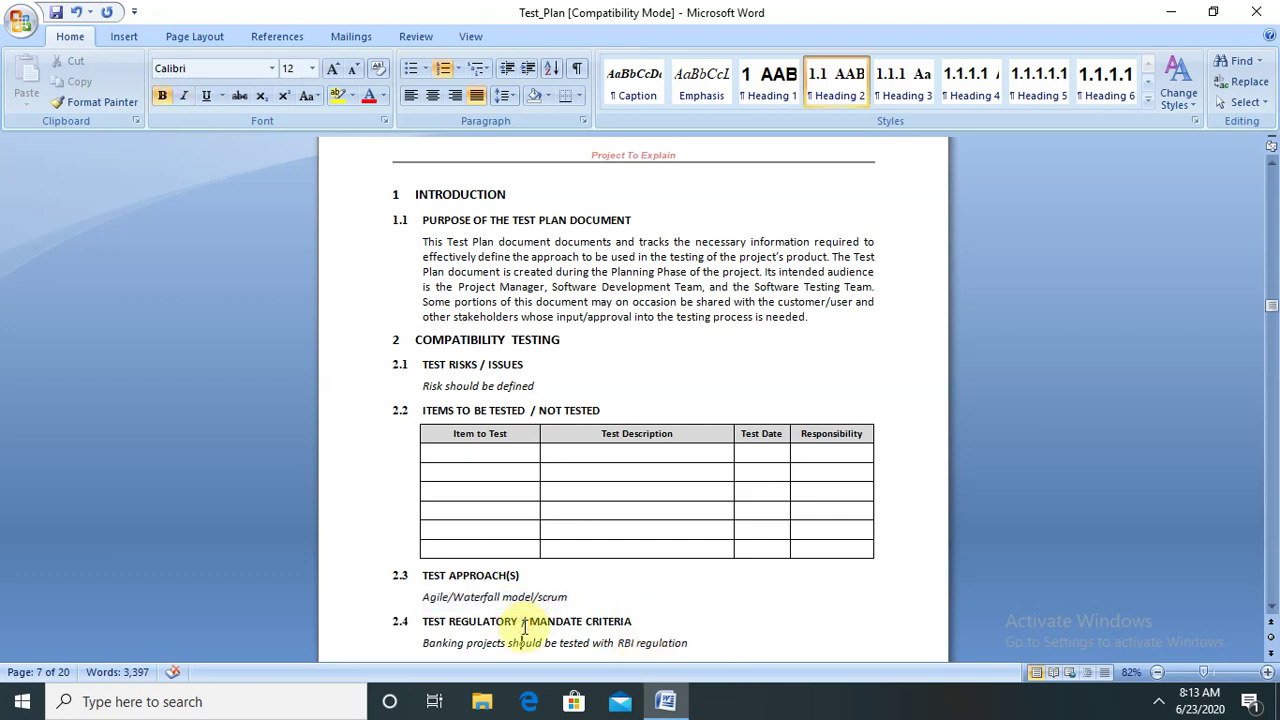
pyautogui.scroll(-3, 522, 625)
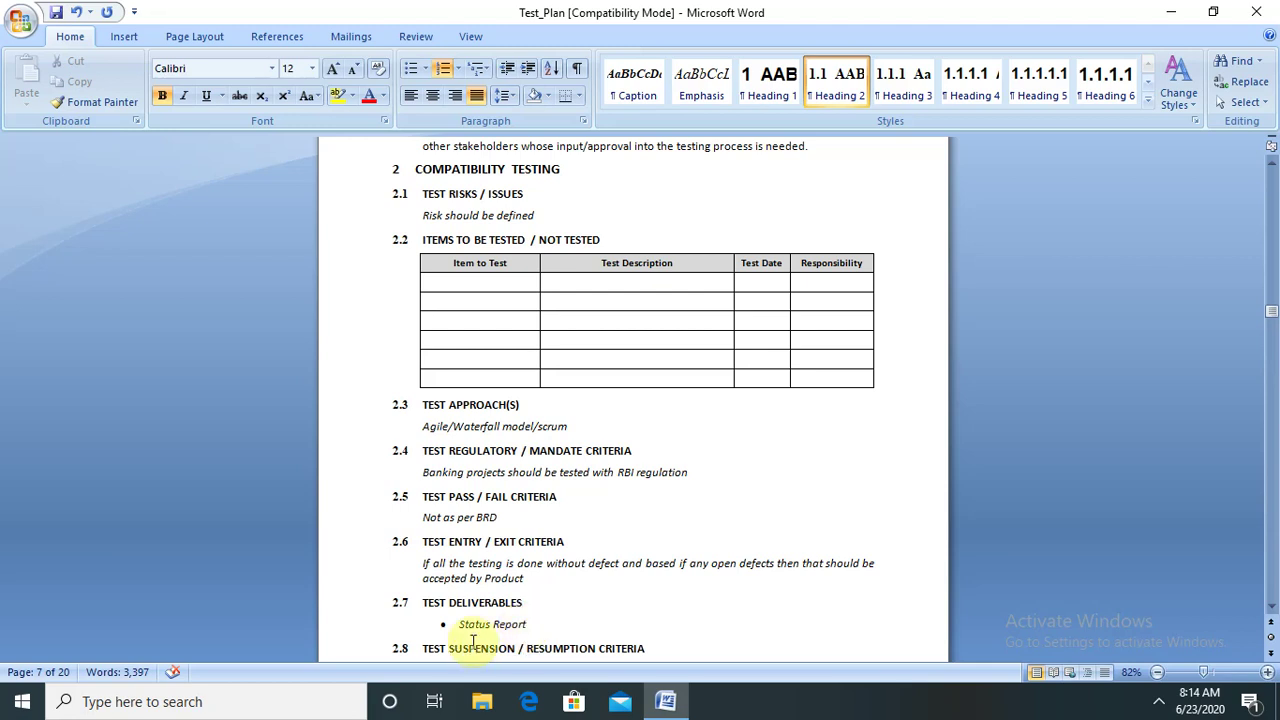
pyautogui.moveTo(414, 473); pyautogui.dragTo(684, 482)
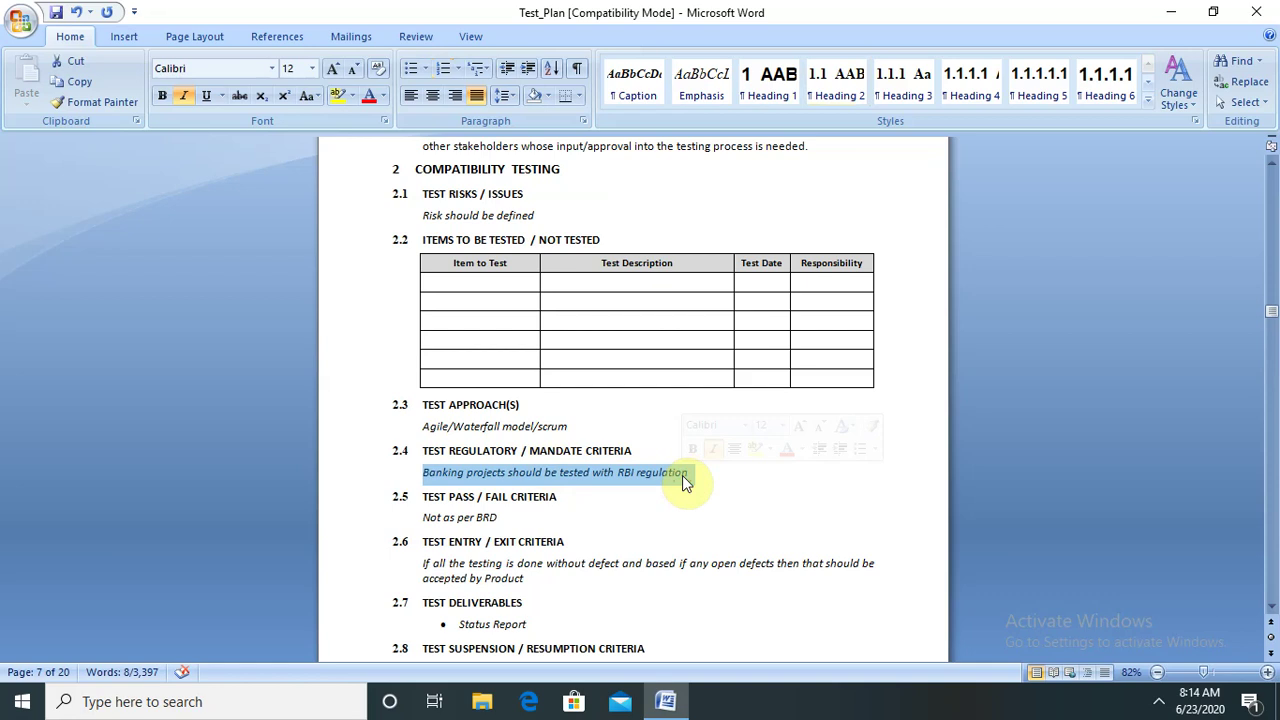
pyautogui.moveTo(420, 513); pyautogui.dragTo(521, 511)
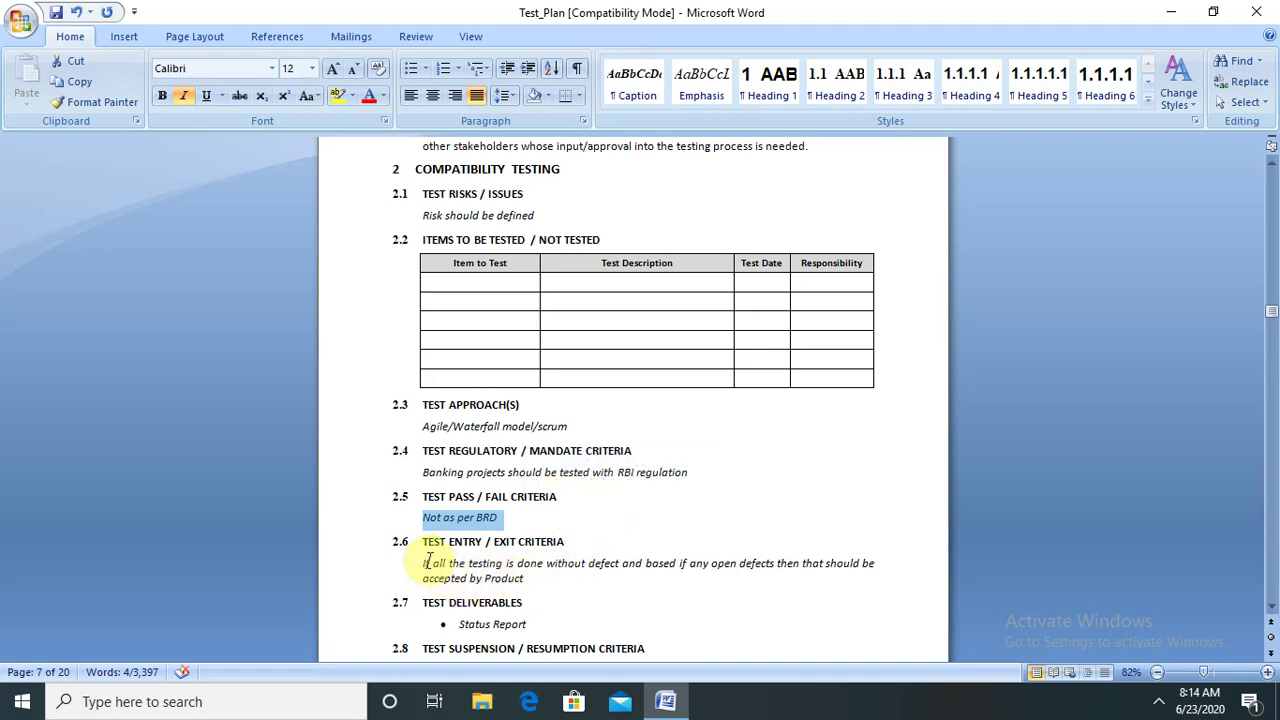
pyautogui.tripleClick(497, 568)
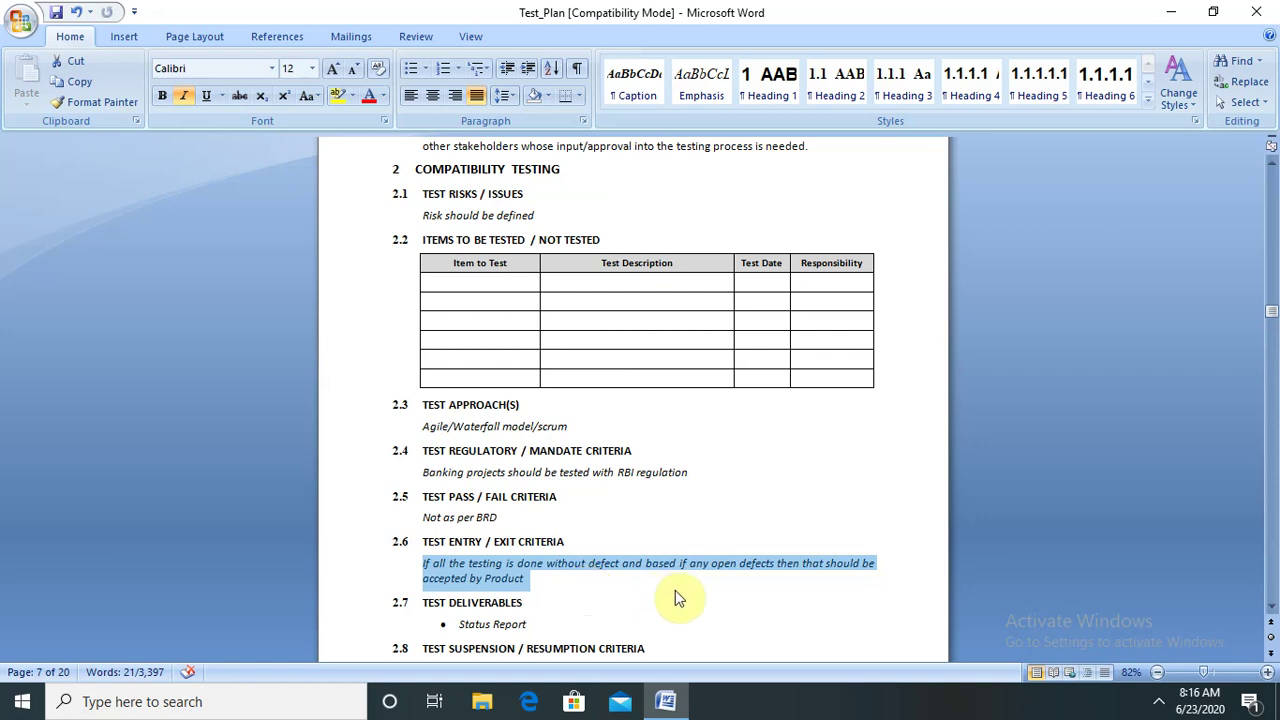
# - Append ', timelines,' to the Status Report bullet under Test Deliverables
pyautogui.click(1272, 606)
pyautogui.click(1272, 606)
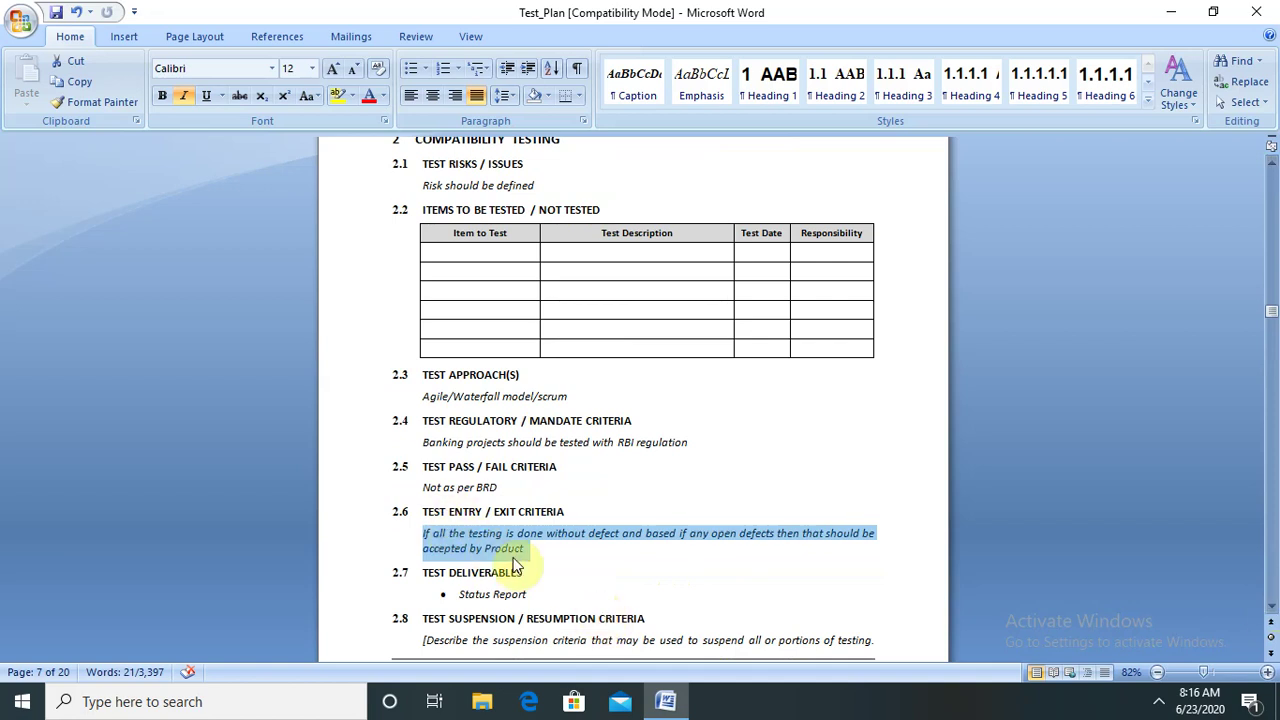
pyautogui.click(538, 590)
pyautogui.press('Return')
pyautogui.press('Return')
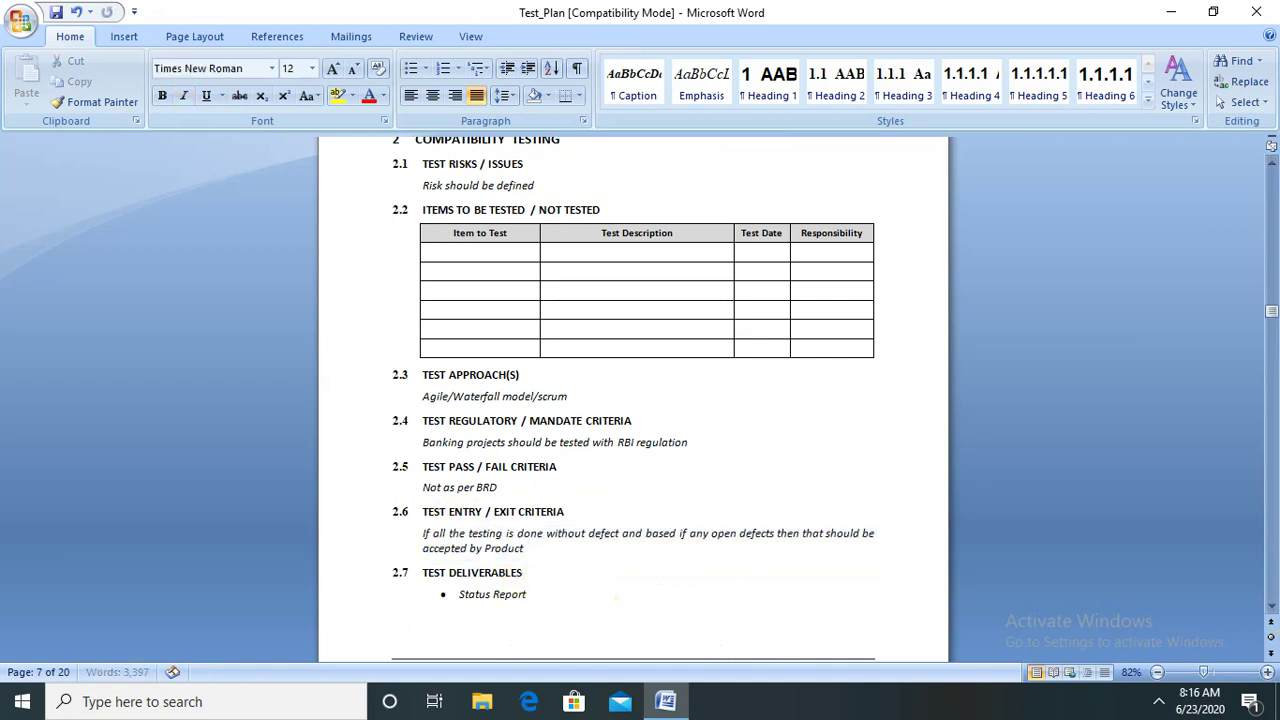
pyautogui.click(555, 596)
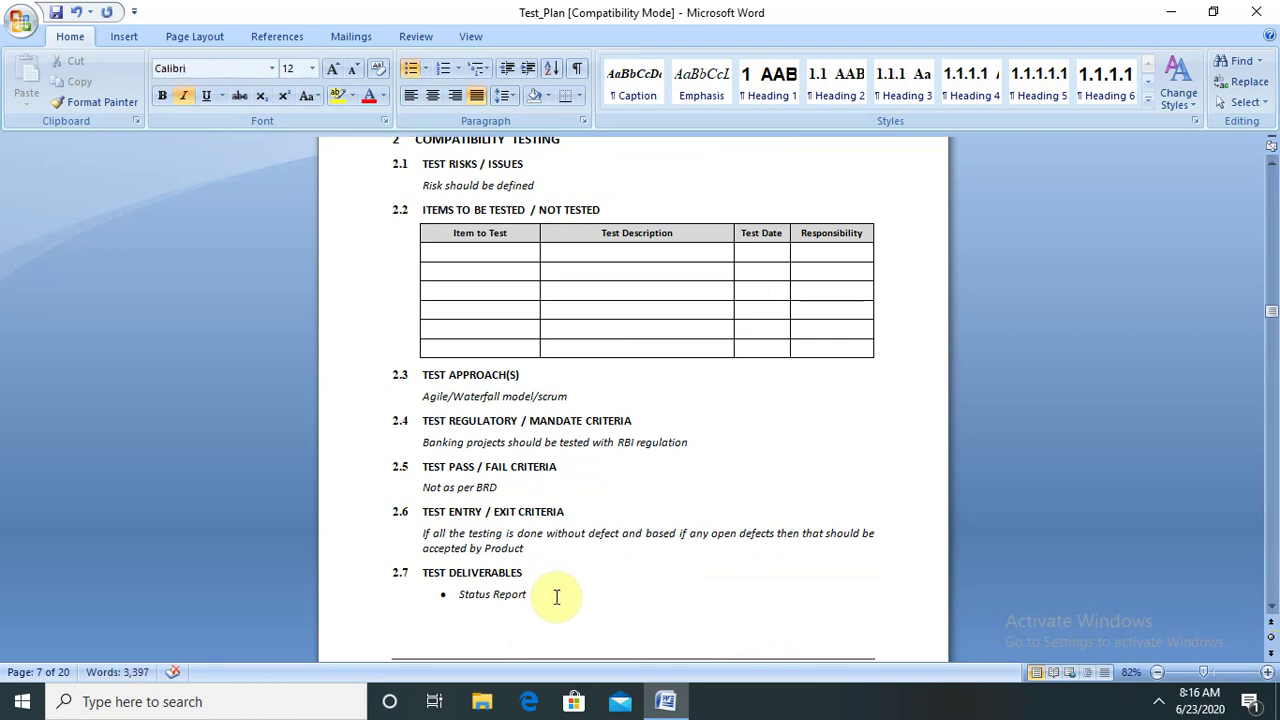
pyautogui.write(', ')
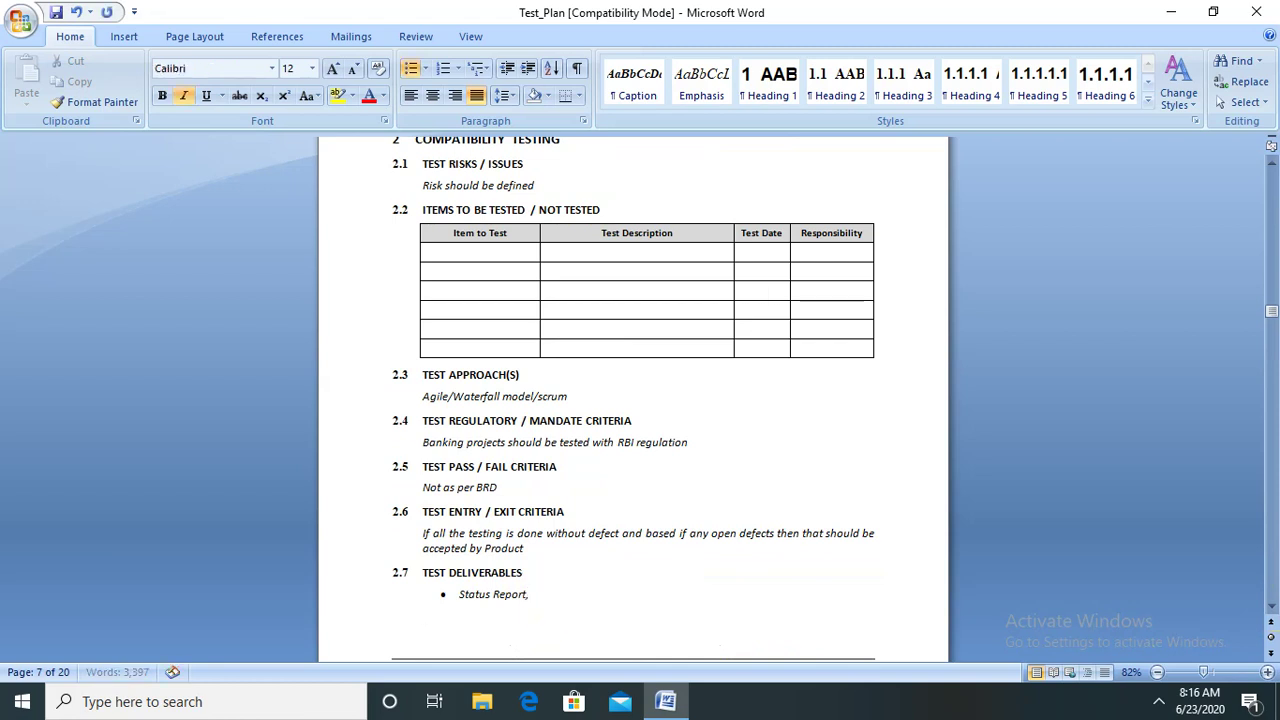
pyautogui.write('timelinse')
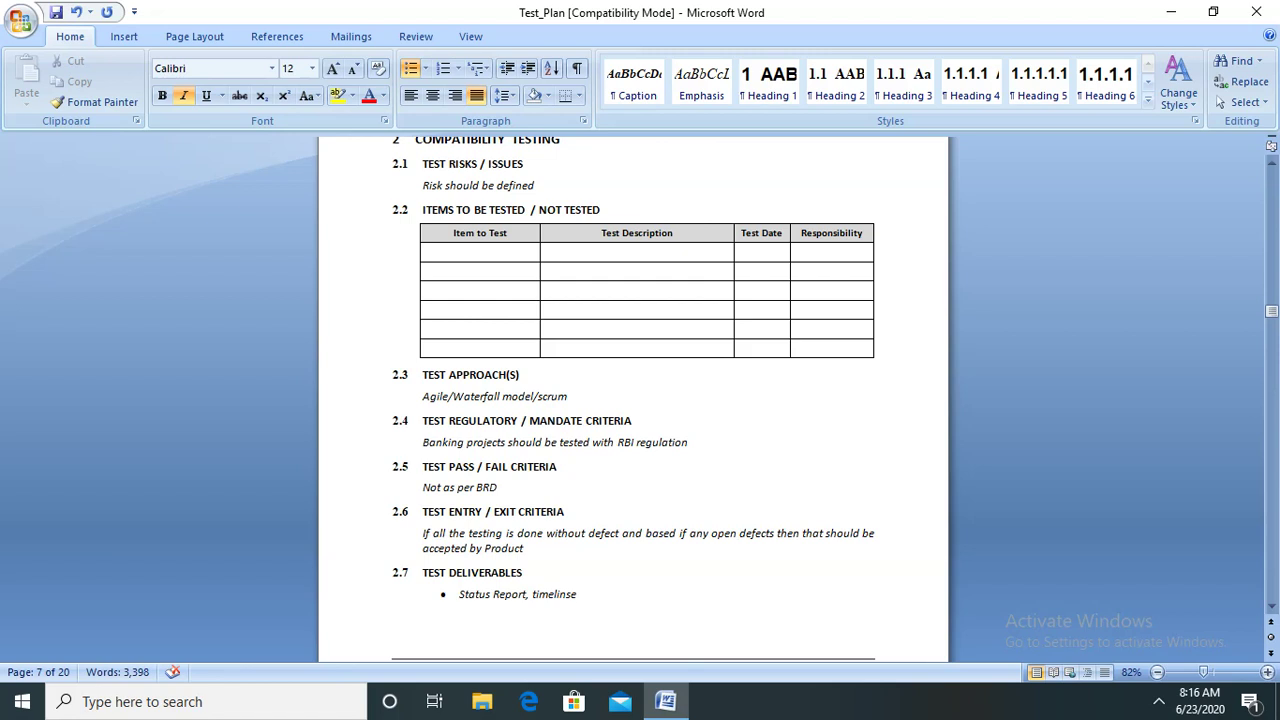
pyautogui.press('BackSpace')
pyautogui.press('BackSpace')
pyautogui.write('es,')
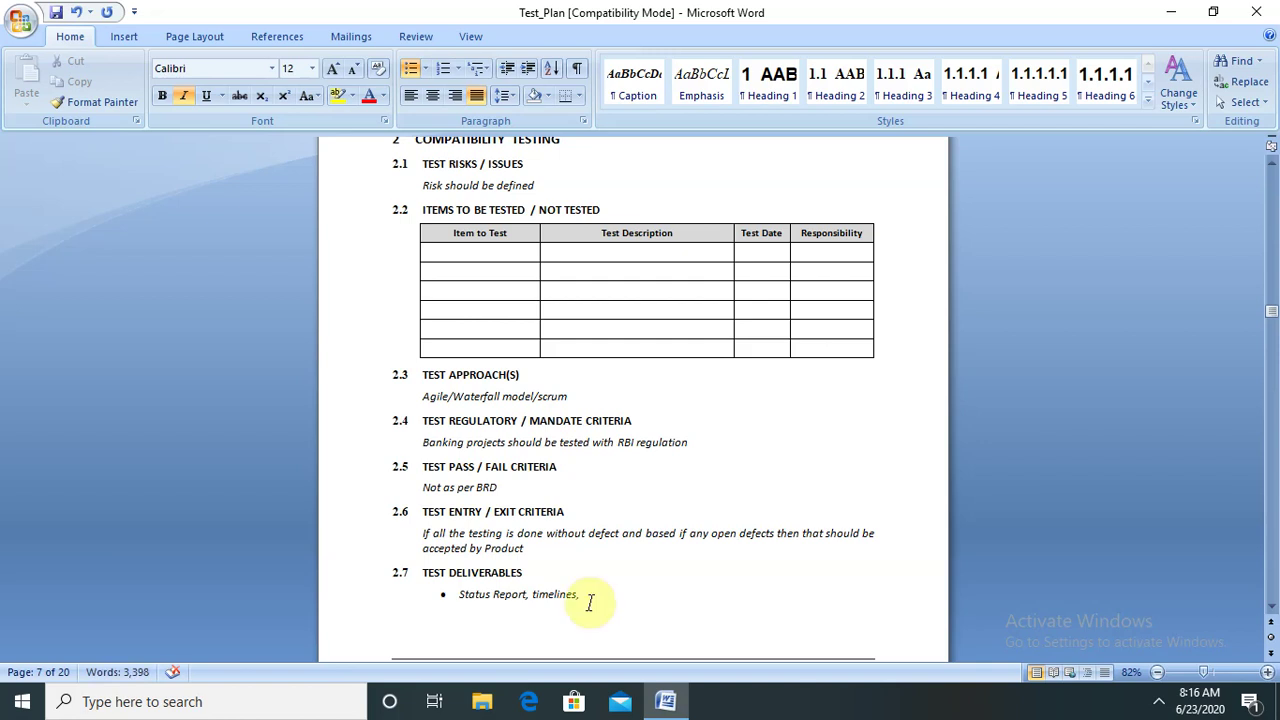
# - Scroll down to sections 2.8, 2.9 and 3 CONFORMANCE TESTING
pyautogui.click(1271, 606)
pyautogui.click(1271, 606)
pyautogui.moveTo(1271, 606); pyautogui.dragTo(1271, 606)
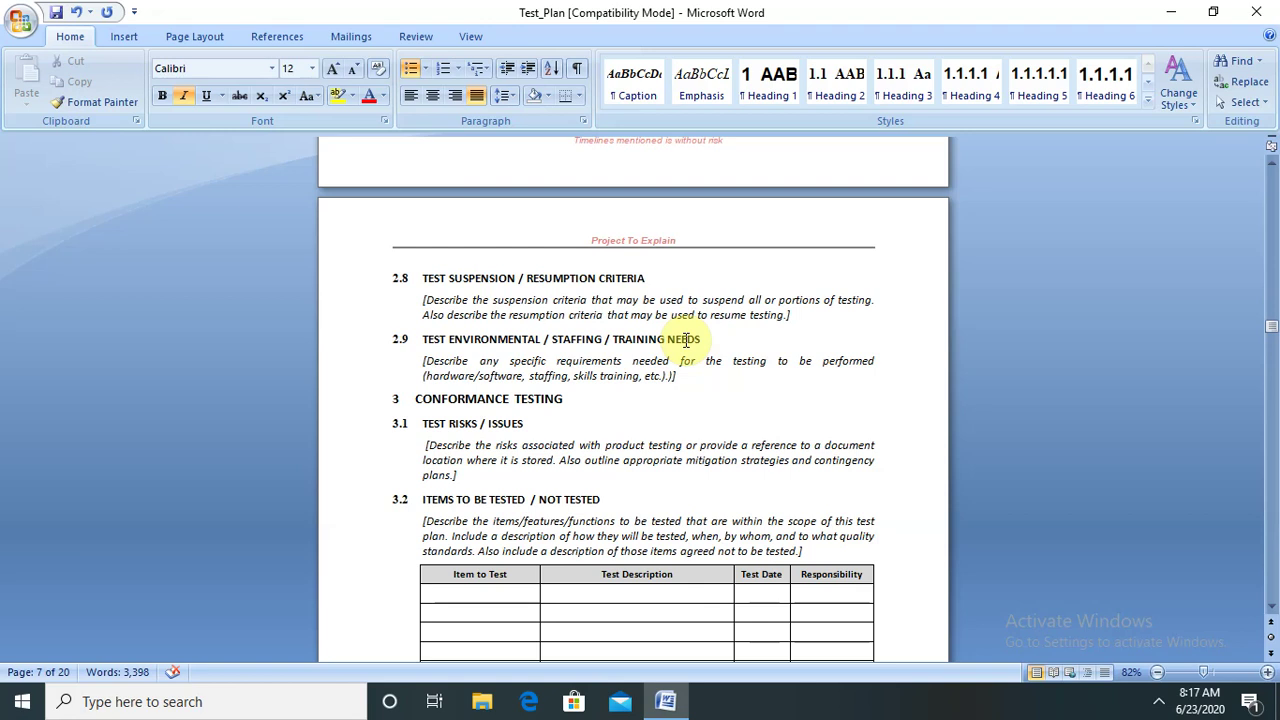
pyautogui.click(678, 378)
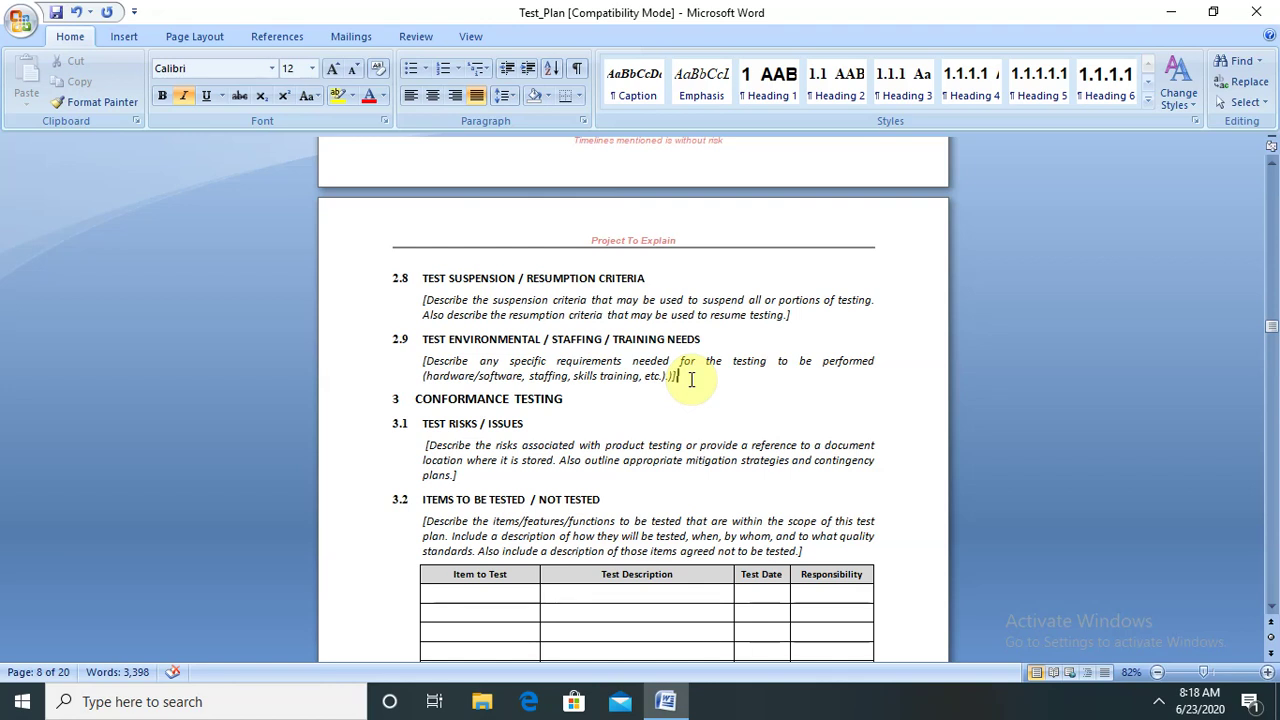
pyautogui.moveTo(414, 399); pyautogui.dragTo(556, 400)
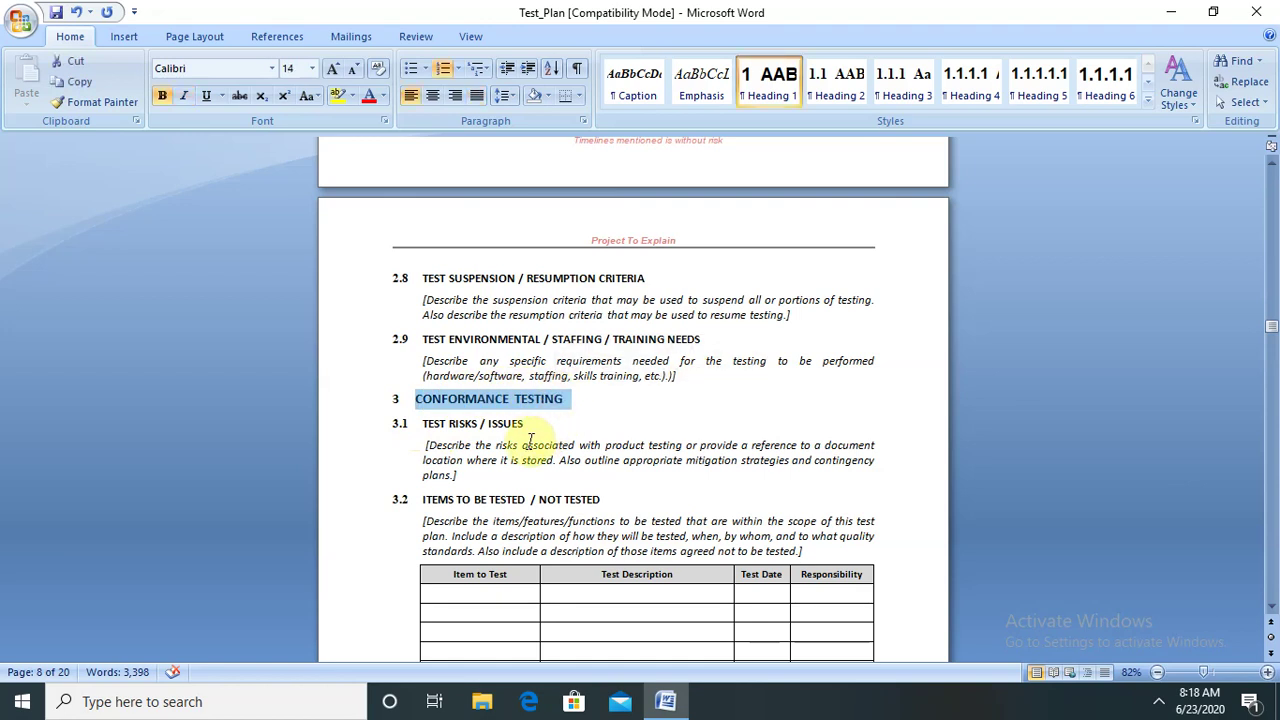
pyautogui.click(472, 513)
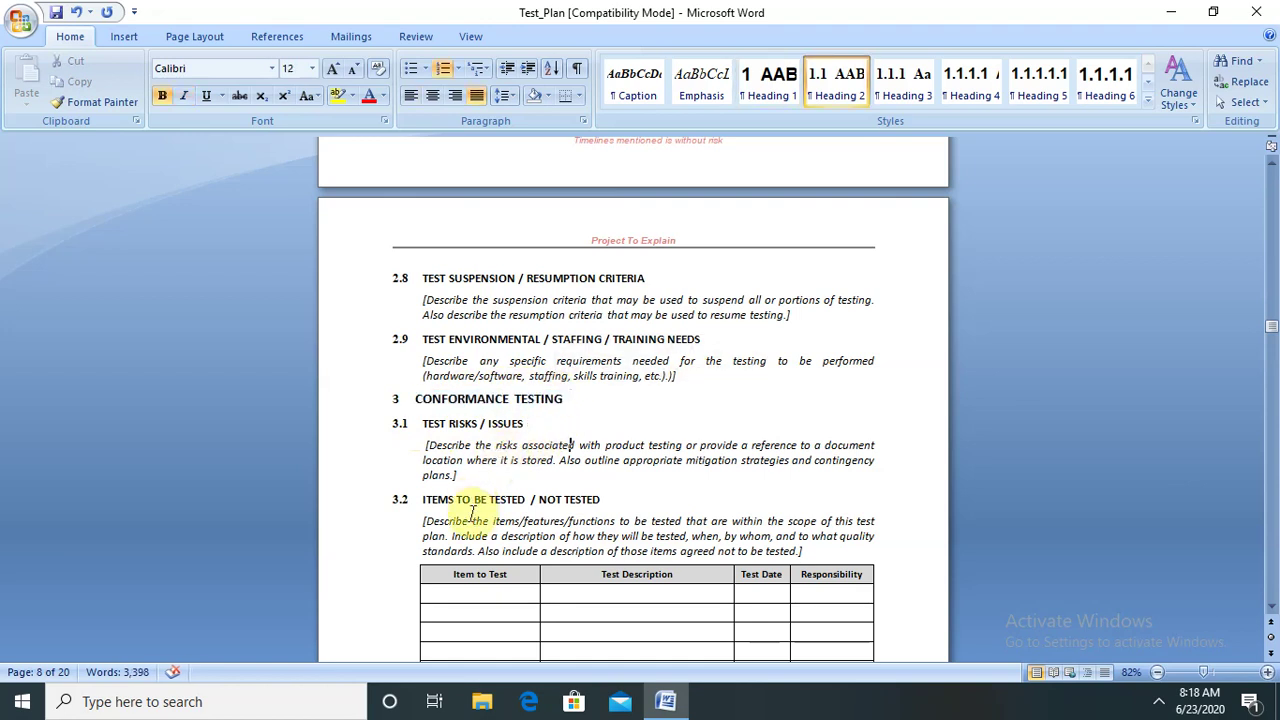
pyautogui.scroll(-10, 474, 517)
pyautogui.scroll(-10, 474, 520)
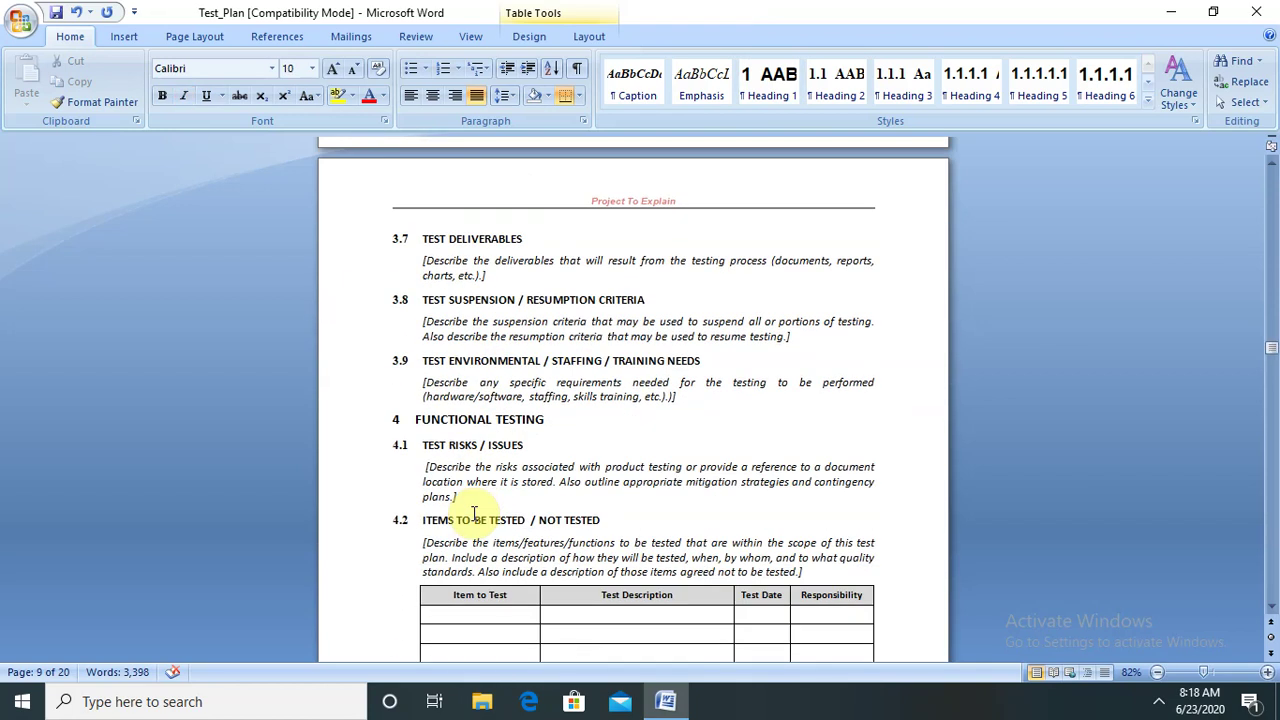
pyautogui.scroll(-1, 474, 514)
pyautogui.scroll(-1, 474, 514)
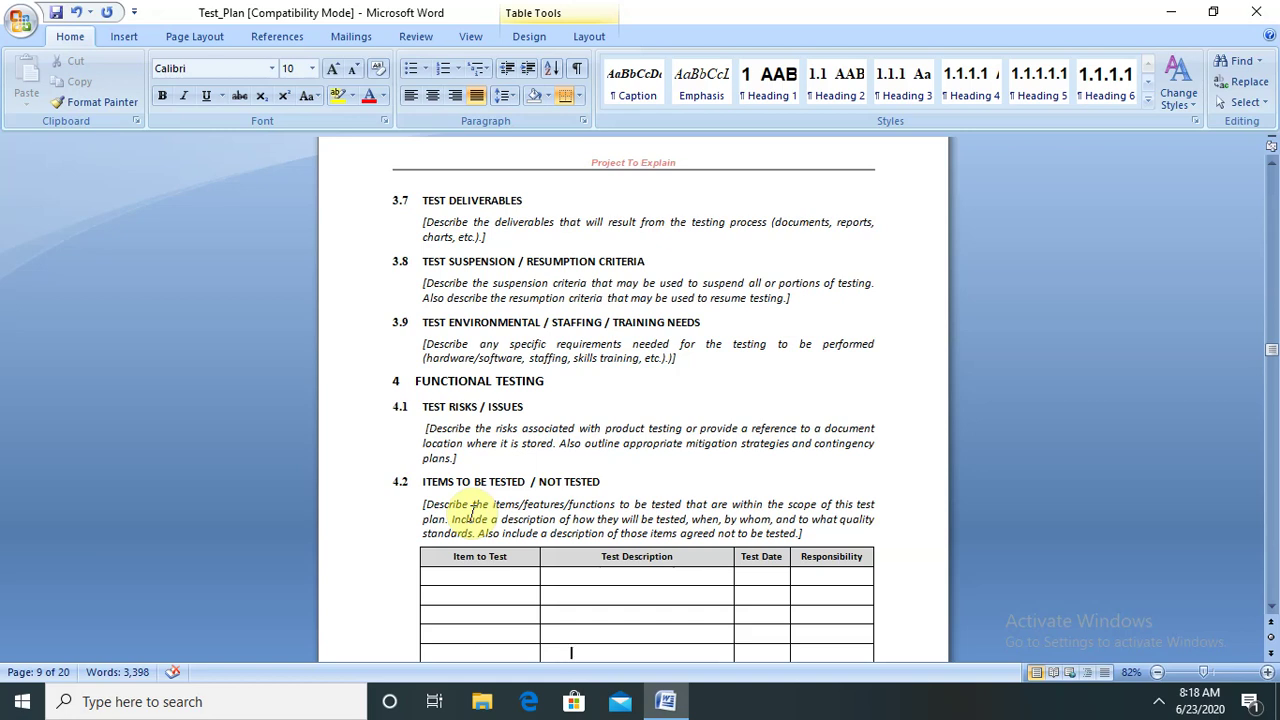
pyautogui.click(572, 380)
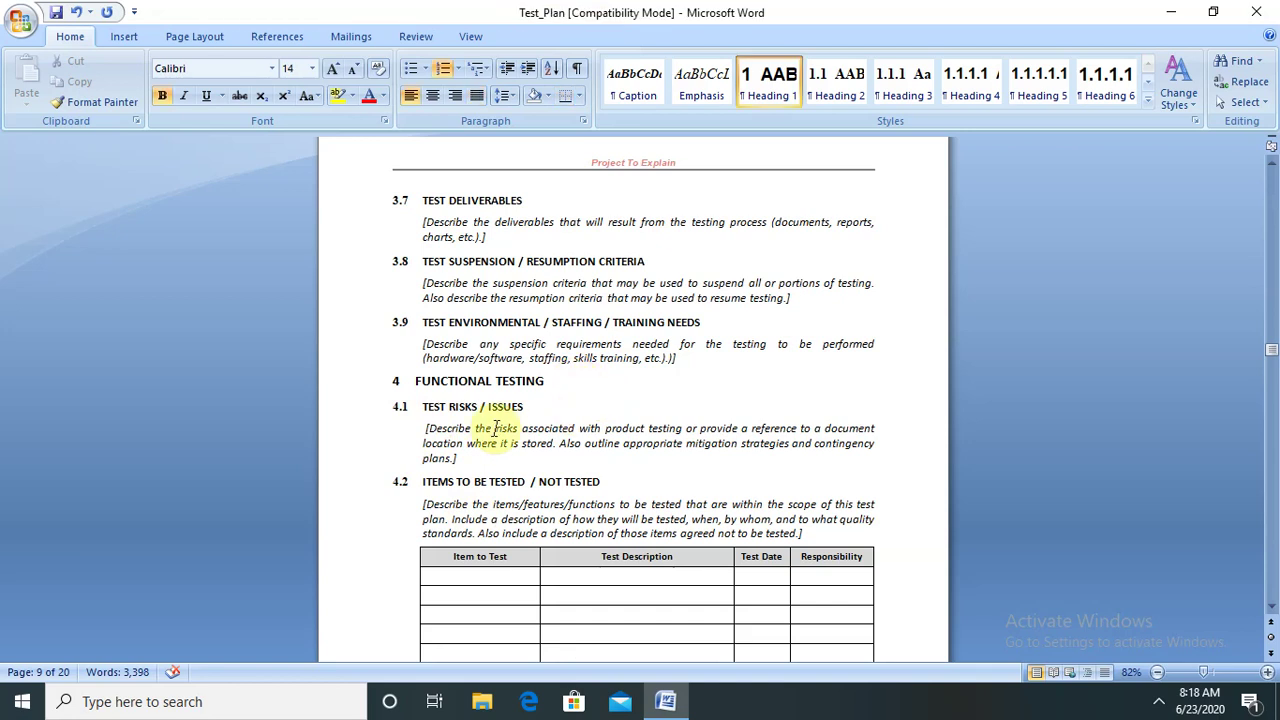
pyautogui.moveTo(423, 404); pyautogui.dragTo(691, 488)
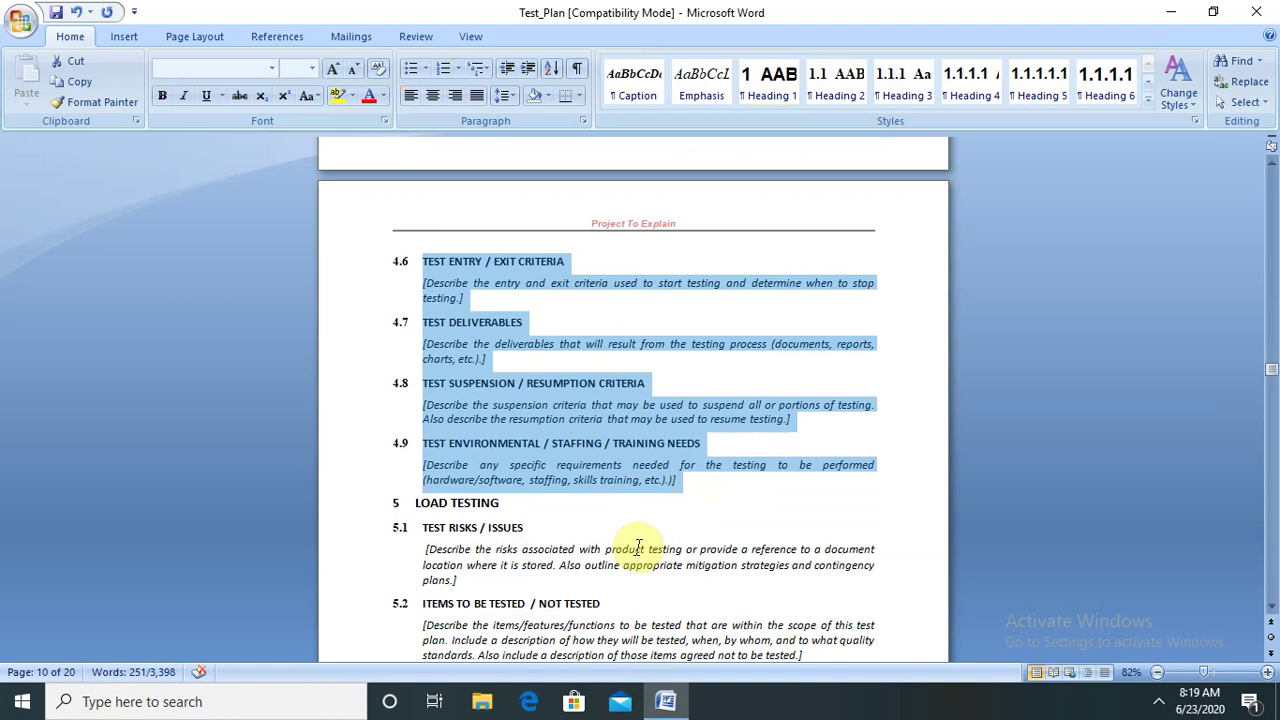
pyautogui.moveTo(410, 502); pyautogui.dragTo(495, 505)
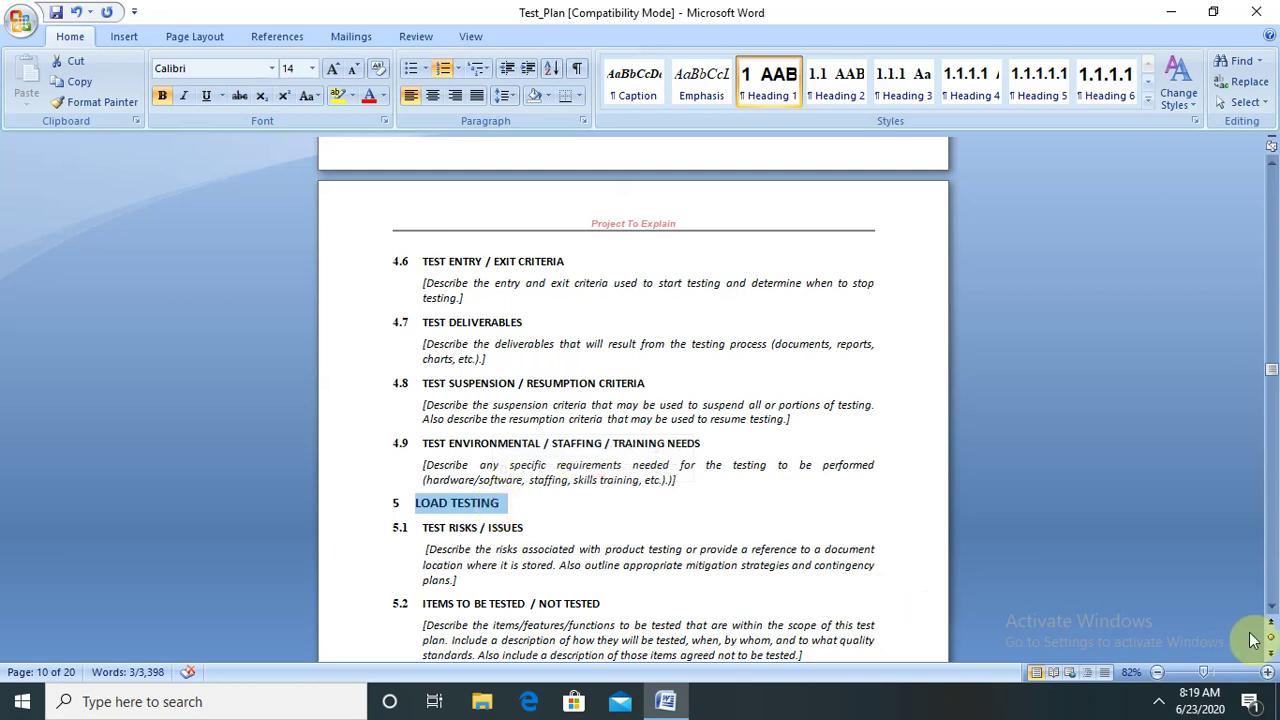
# - Place the caret in the 5.2 Items To Be Tested heading and move down toward 5.6
pyautogui.click(437, 598)
pyautogui.press('Down')
pyautogui.press('Down')
pyautogui.press('Down')
pyautogui.press('Down')
pyautogui.press('Down')
pyautogui.press('Down')
pyautogui.press('Down')
pyautogui.press('Down')
pyautogui.press('Down')
pyautogui.press('Down')
pyautogui.press('Down')
pyautogui.press('Down')
pyautogui.press('Down')
pyautogui.press('Down')
pyautogui.press('Down')
pyautogui.press('Down')
pyautogui.press('Down')
pyautogui.press('Down')
pyautogui.press('Down')
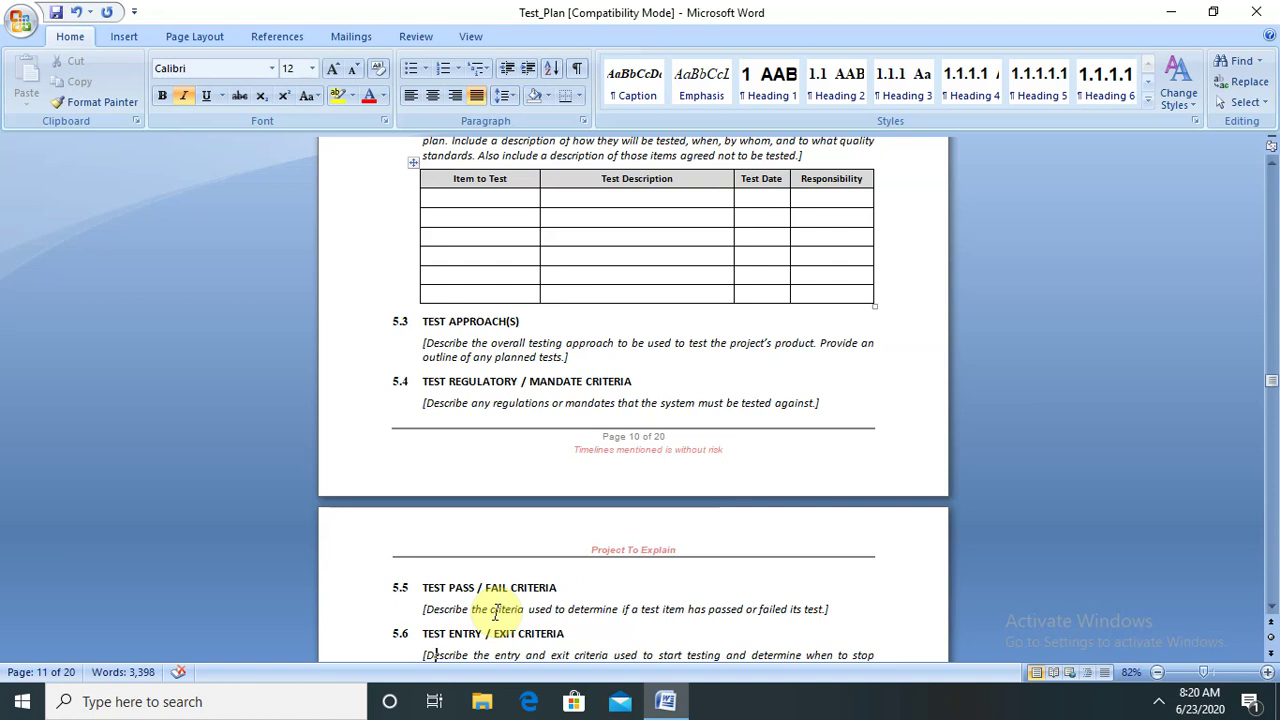
# - Select the 5.3 placeholder paragraph, then scroll down to Performance Testing on page 12
pyautogui.moveTo(424, 342); pyautogui.dragTo(586, 366)
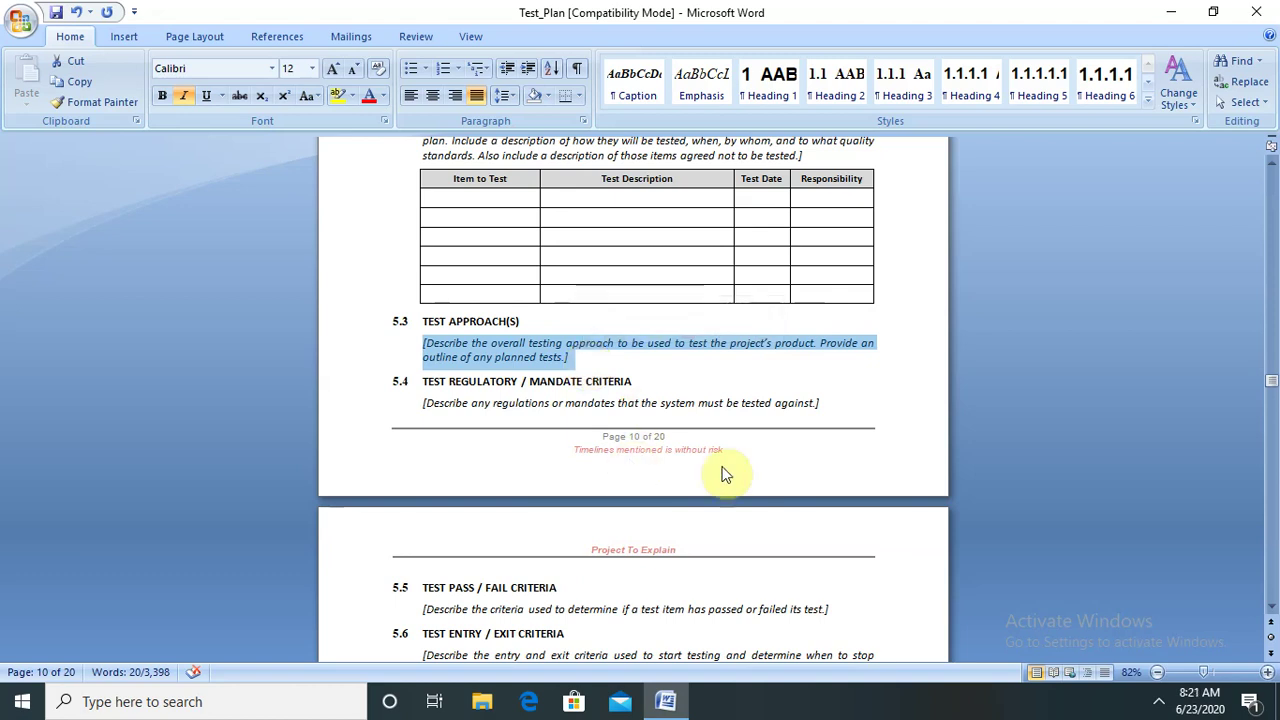
pyautogui.moveTo(1272, 380); pyautogui.dragTo(1272, 414)
pyautogui.moveTo(400, 190); pyautogui.dragTo(605, 533)
pyautogui.click(412, 430)
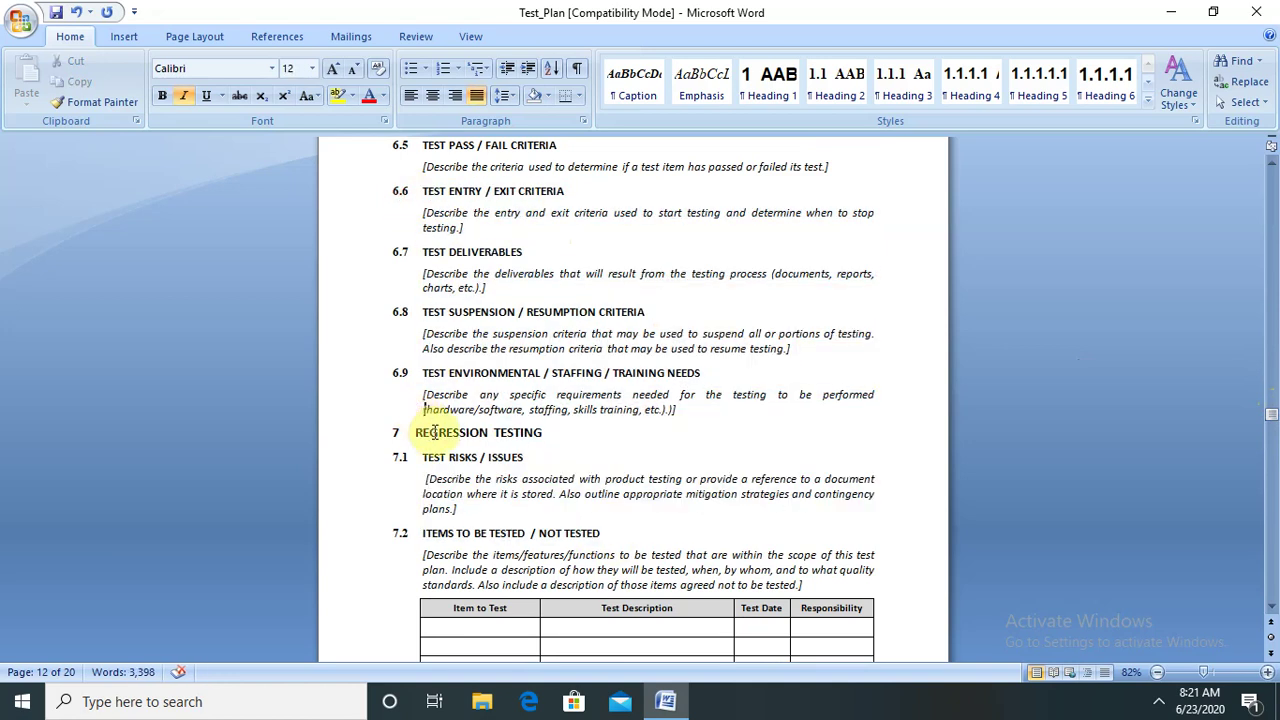
pyautogui.moveTo(412, 430); pyautogui.dragTo(542, 442)
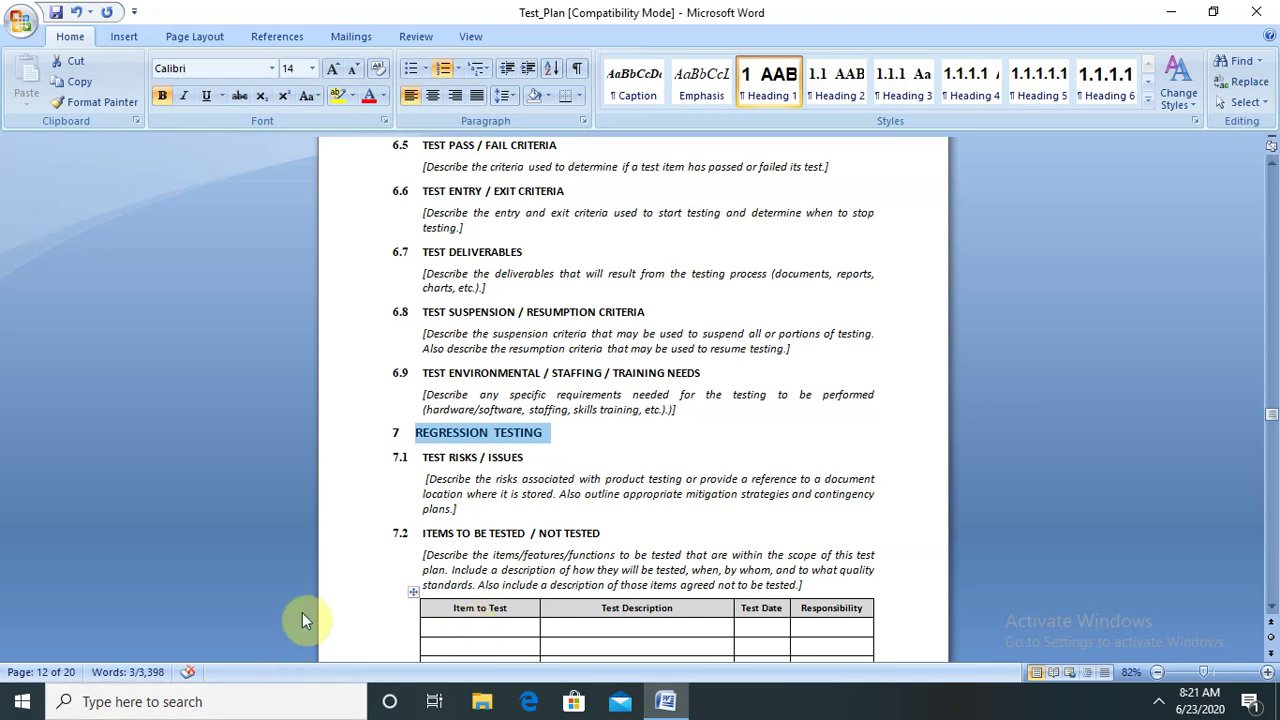
pyautogui.click(677, 514)
pyautogui.press('Down')
pyautogui.press('Down')
pyautogui.press('Down')
pyautogui.press('Down')
pyautogui.press('Down')
pyautogui.press('Down')
pyautogui.press('Down')
pyautogui.press('Down')
pyautogui.press('Down')
pyautogui.press('Down')
pyautogui.press('Down')
pyautogui.press('Down')
pyautogui.press('Down')
pyautogui.press('Down')
pyautogui.press('Down')
pyautogui.press('Down')
pyautogui.press('Down')
pyautogui.press('Down')
pyautogui.press('Down')
pyautogui.press('Down')
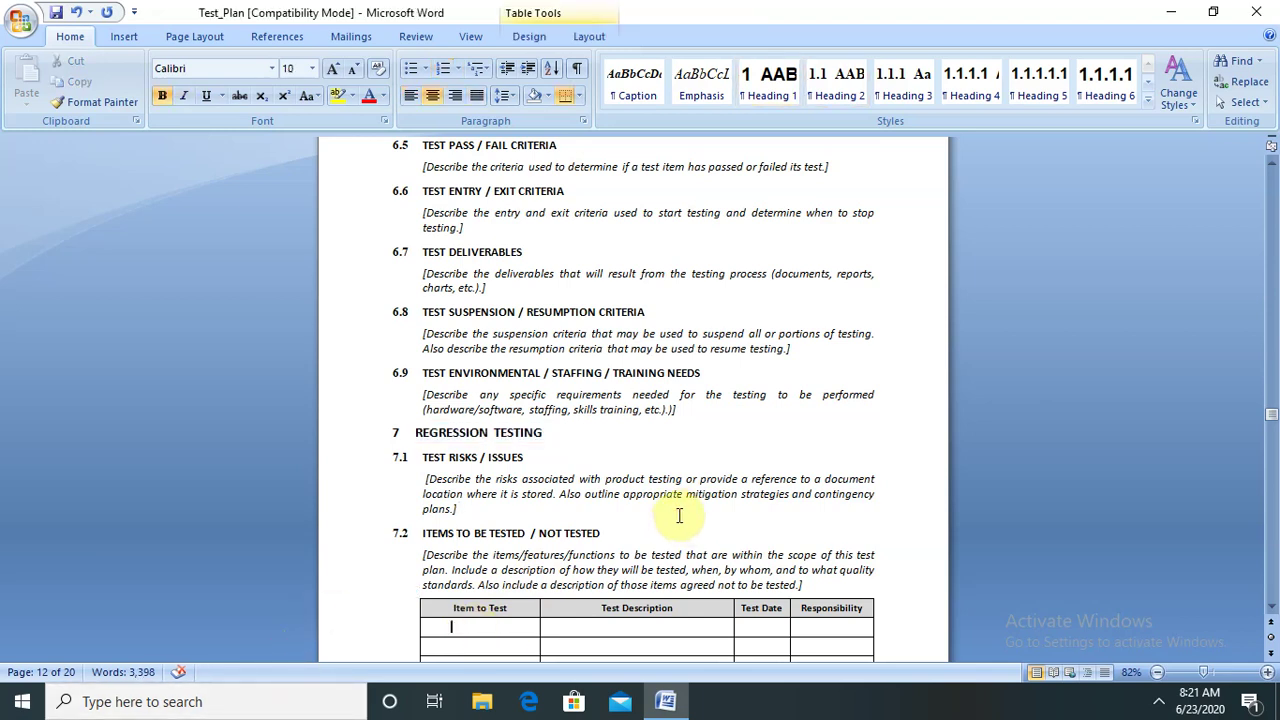
# - Move down into System Testing, highlighting the 9.1 and 9.4 TEST REGULATORY / MANDATE CRITERIA headings
pyautogui.press('Down')
pyautogui.press('Down')
pyautogui.press('Down')
pyautogui.press('Down')
pyautogui.press('Down')
pyautogui.press('Down')
pyautogui.press('Down')
pyautogui.press('Down')
pyautogui.press('Down')
pyautogui.press('Down')
pyautogui.press('Down')
pyautogui.press('Down')
pyautogui.press('Down')
pyautogui.press('Down')
pyautogui.press('Down')
pyautogui.press('Down')
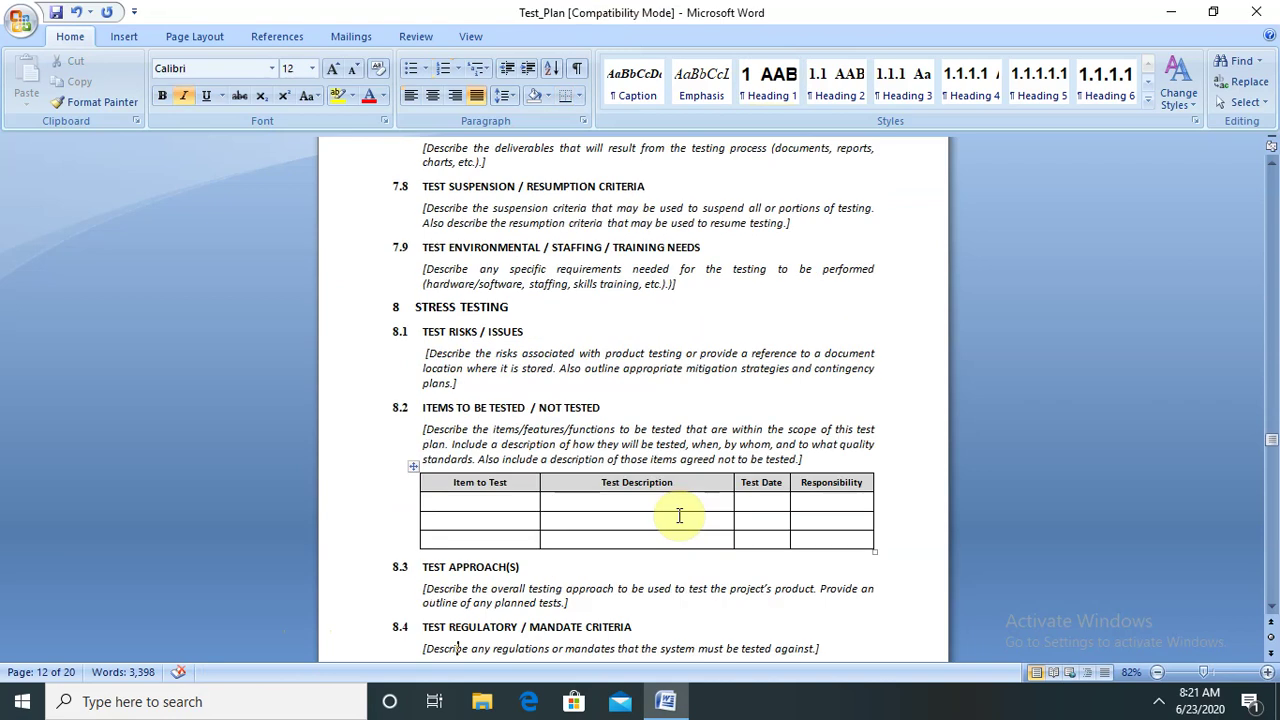
pyautogui.press('Down')
pyautogui.press('Down')
pyautogui.press('Down')
pyautogui.press('Down')
pyautogui.press('Down')
pyautogui.press('Down')
pyautogui.press('Down')
pyautogui.press('Down')
pyautogui.press('Down')
pyautogui.press('Down')
pyautogui.press('Down')
pyautogui.press('Down')
pyautogui.press('Down')
pyautogui.press('Down')
pyautogui.press('Down')
pyautogui.press('Down')
pyautogui.press('Down')
pyautogui.press('Down')
pyautogui.press('Down')
pyautogui.press('Down')
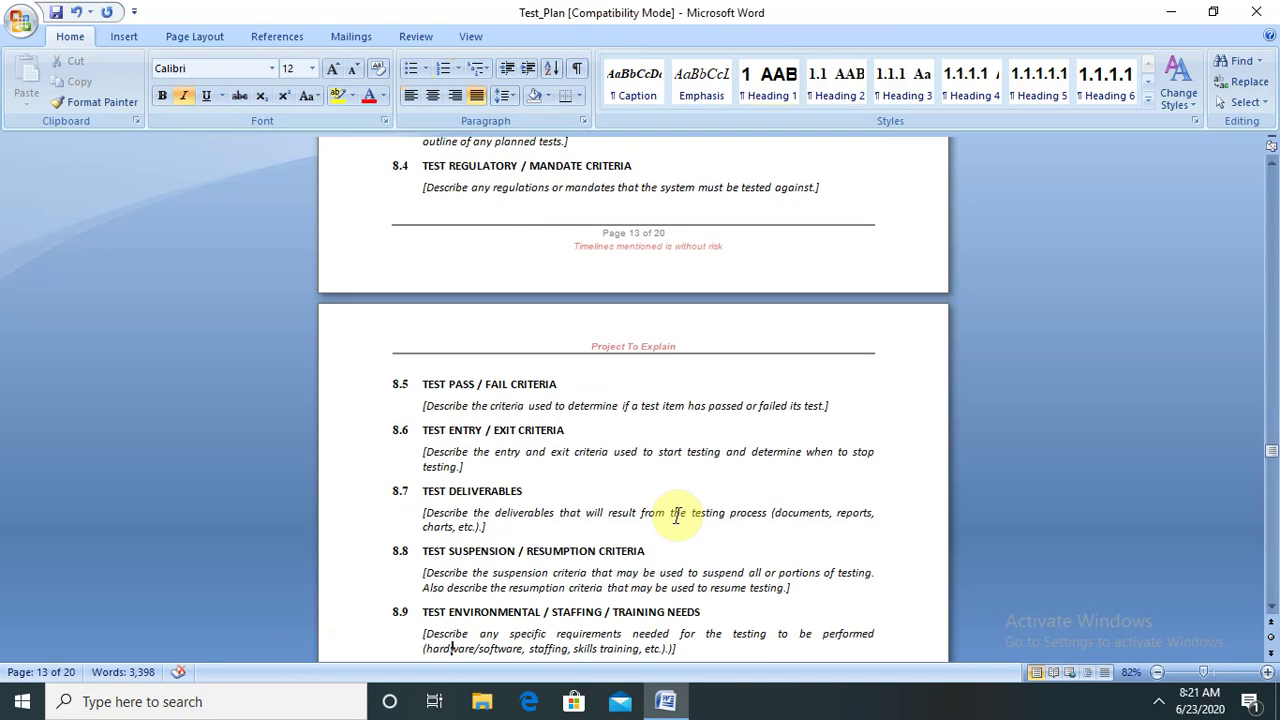
pyautogui.press('Down')
pyautogui.press('Down')
pyautogui.press('Down')
pyautogui.press('Down')
pyautogui.press('Down')
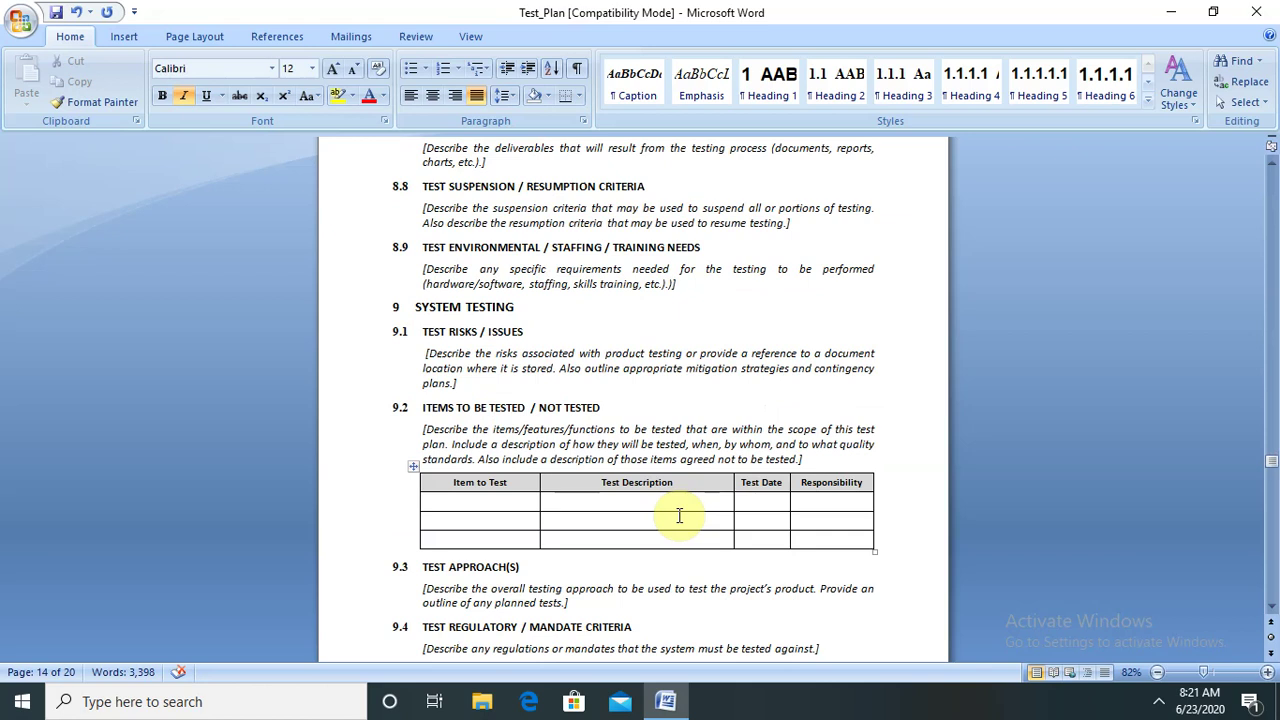
pyautogui.moveTo(417, 331); pyautogui.dragTo(526, 331)
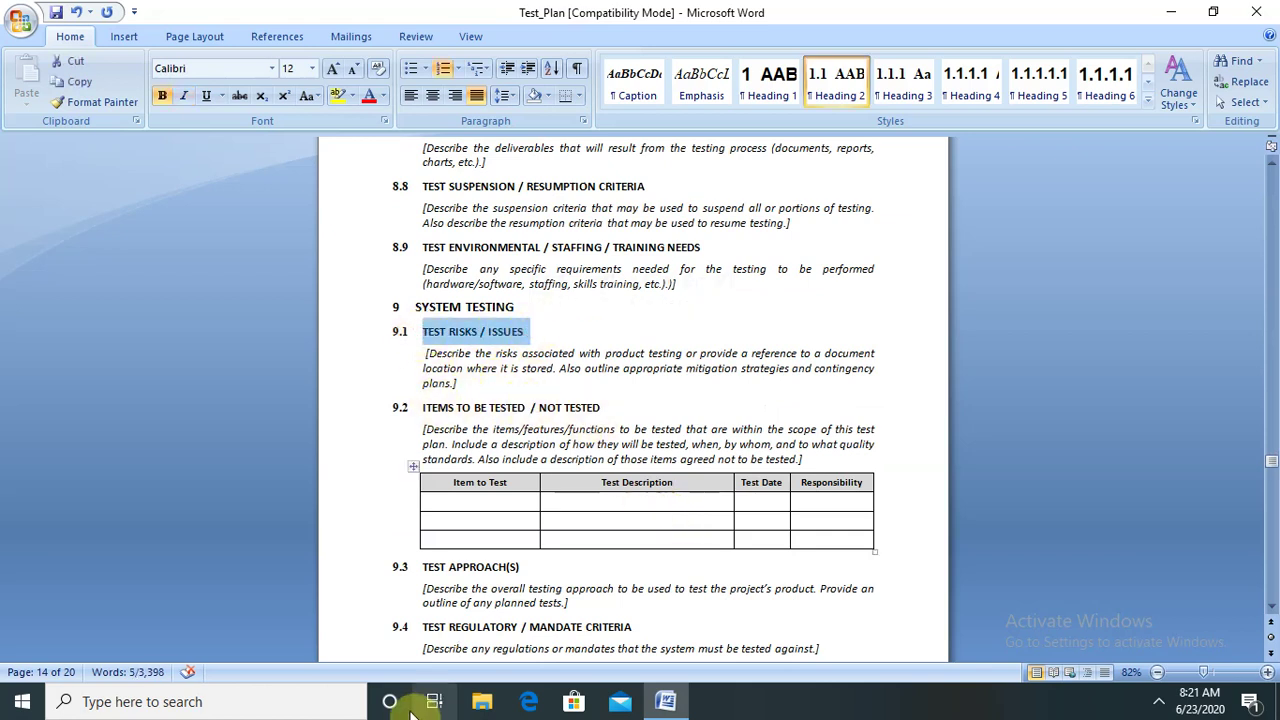
pyautogui.click(422, 627)
pyautogui.moveTo(440, 627); pyautogui.dragTo(633, 630)
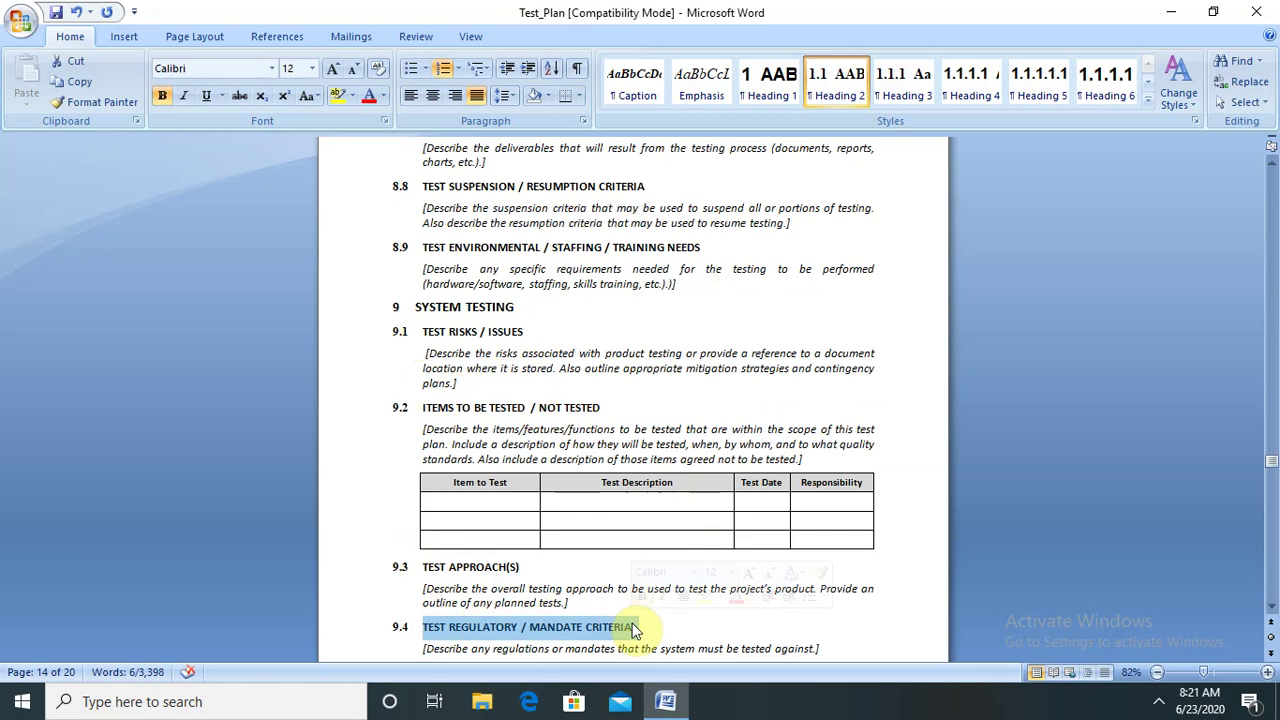
pyautogui.press('Down')
pyautogui.press('Down')
pyautogui.press('Down')
pyautogui.press('Down')
pyautogui.press('Down')
pyautogui.press('Down')
pyautogui.press('Down')
pyautogui.press('Down')
pyautogui.press('Down')
pyautogui.press('Down')
pyautogui.press('Down')
pyautogui.press('Down')
pyautogui.press('Down')
pyautogui.press('Down')
pyautogui.press('Down')
pyautogui.press('Down')
pyautogui.press('Down')
pyautogui.press('Down')
pyautogui.press('Down')
pyautogui.press('Down')
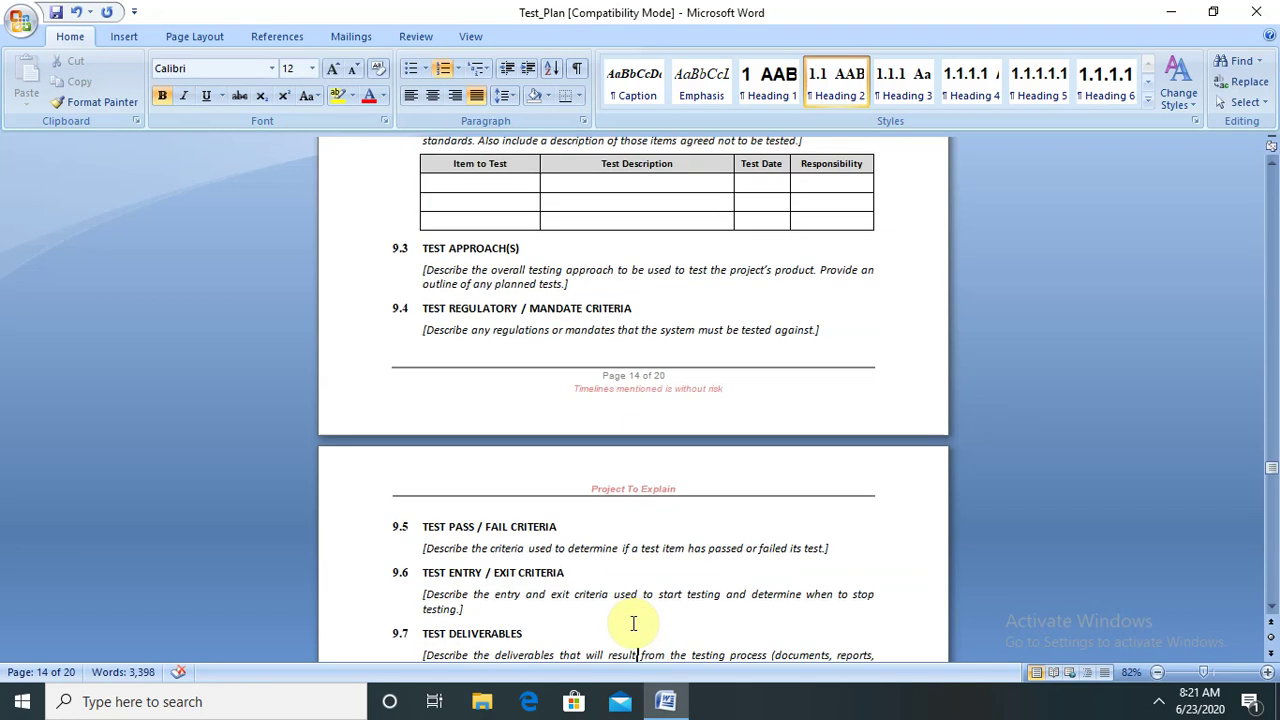
# - Move down through section 10.2 and on to the TEST PLAN APPROVAL sign-off page
pyautogui.press('Down')
pyautogui.press('Down')
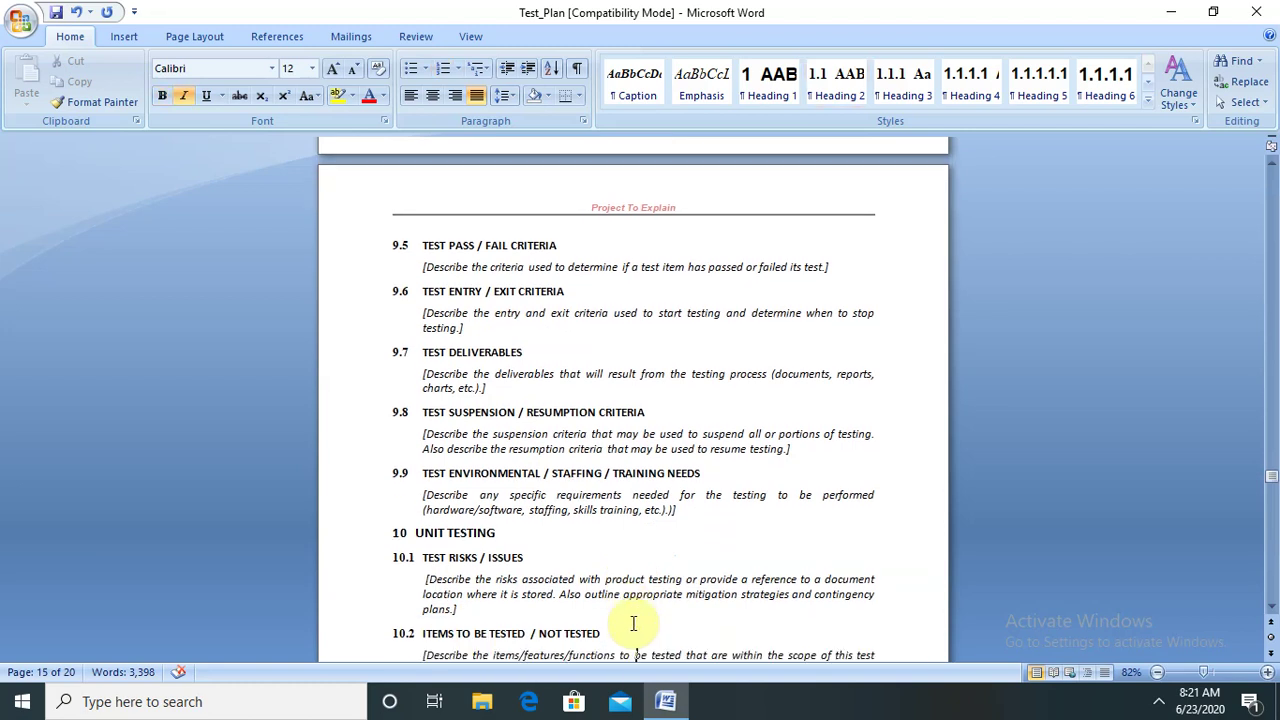
pyautogui.press('Down')
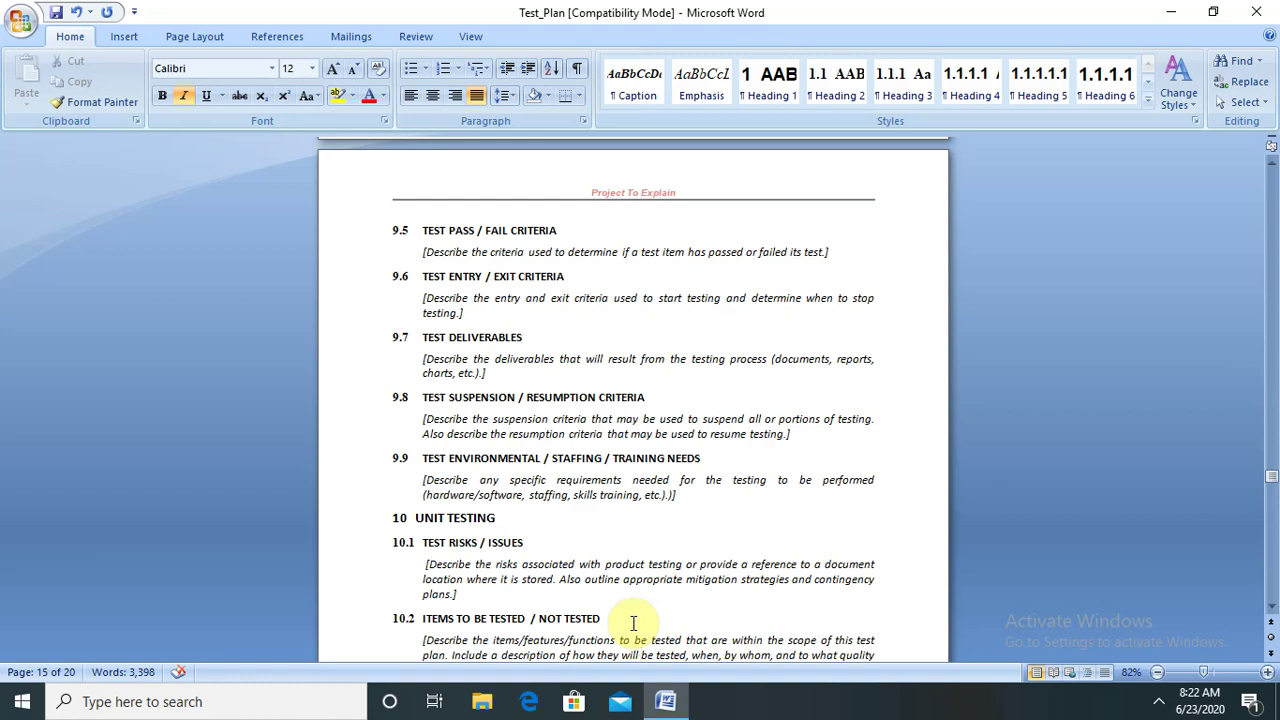
pyautogui.moveTo(1272, 477); pyautogui.dragTo(1272, 538)
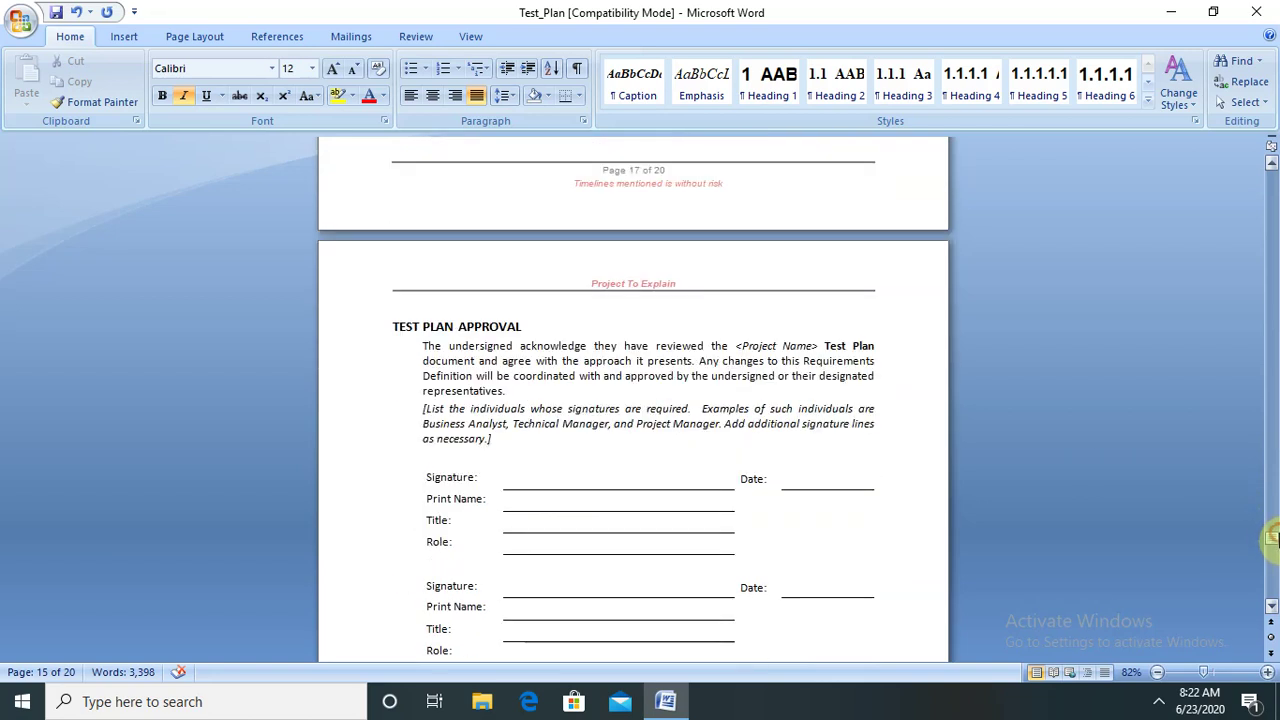
# - Highlight the TEST PLAN APPROVAL heading and scroll to the last signature blocks on page 18
pyautogui.moveTo(390, 326); pyautogui.dragTo(530, 327)
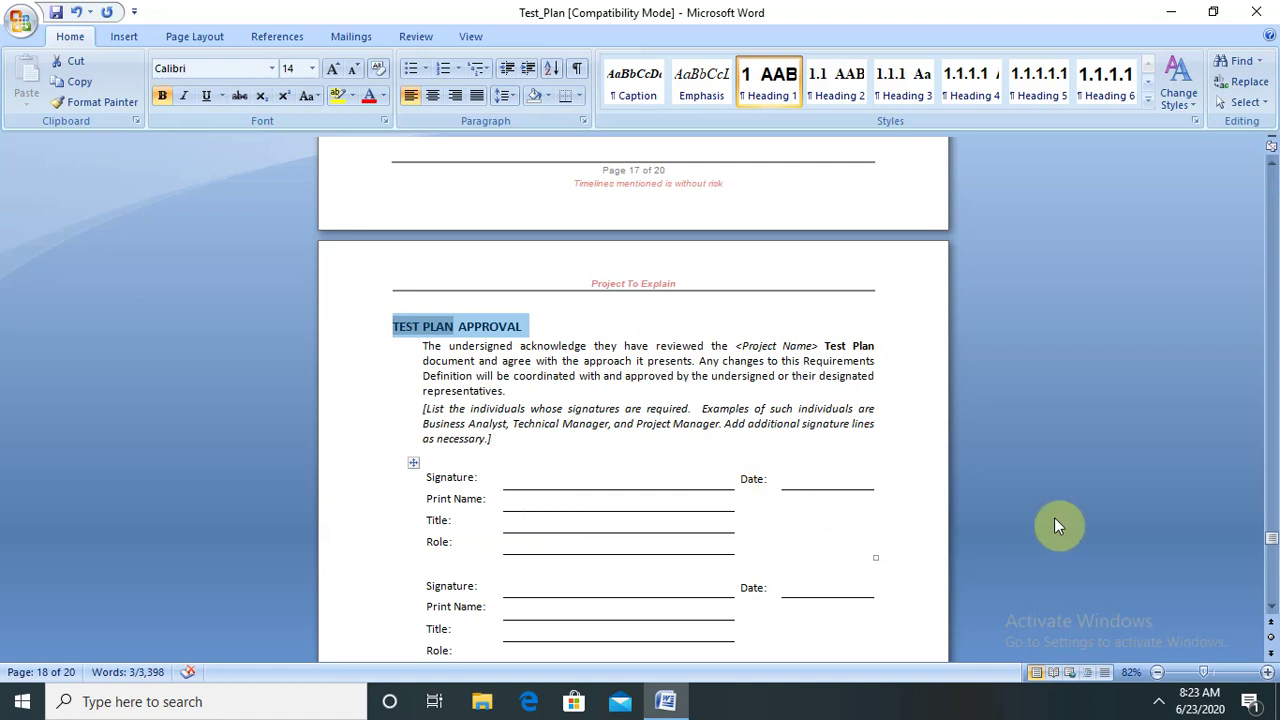
pyautogui.click(1271, 612)
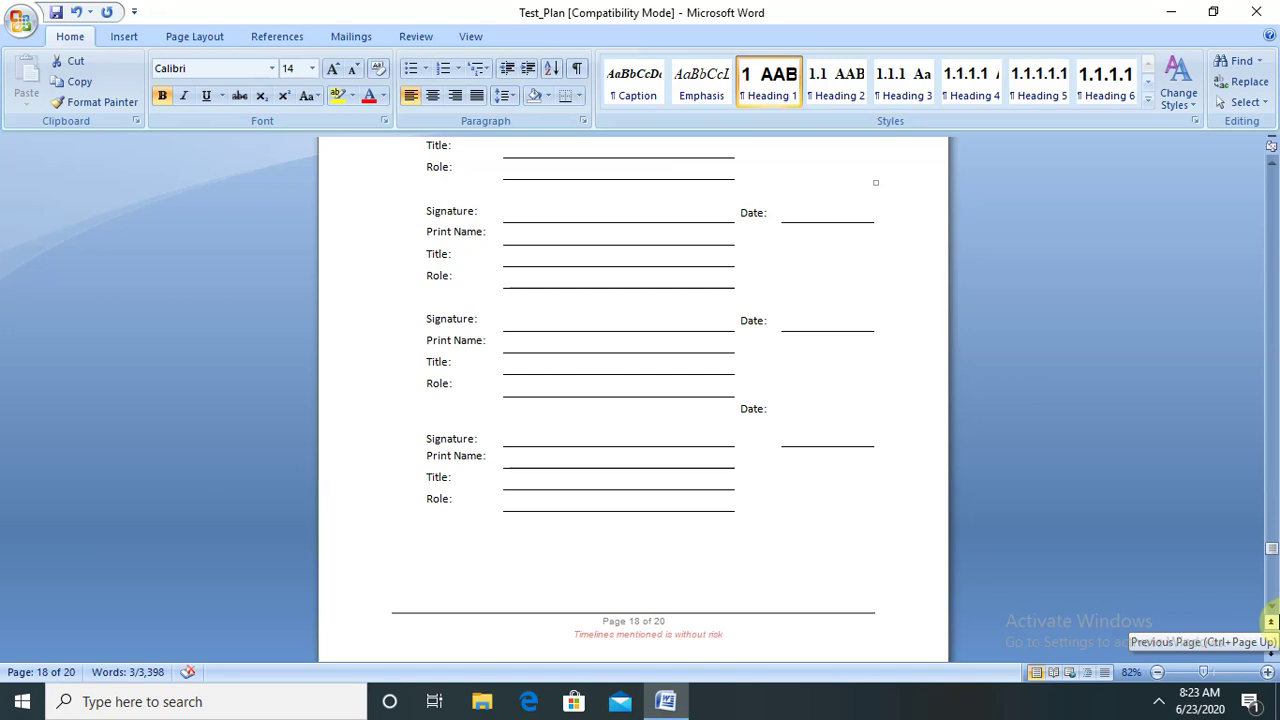
# - Step back to section 11.5, then scroll down to Appendix A: References on page 19
pyautogui.click(1271, 622)
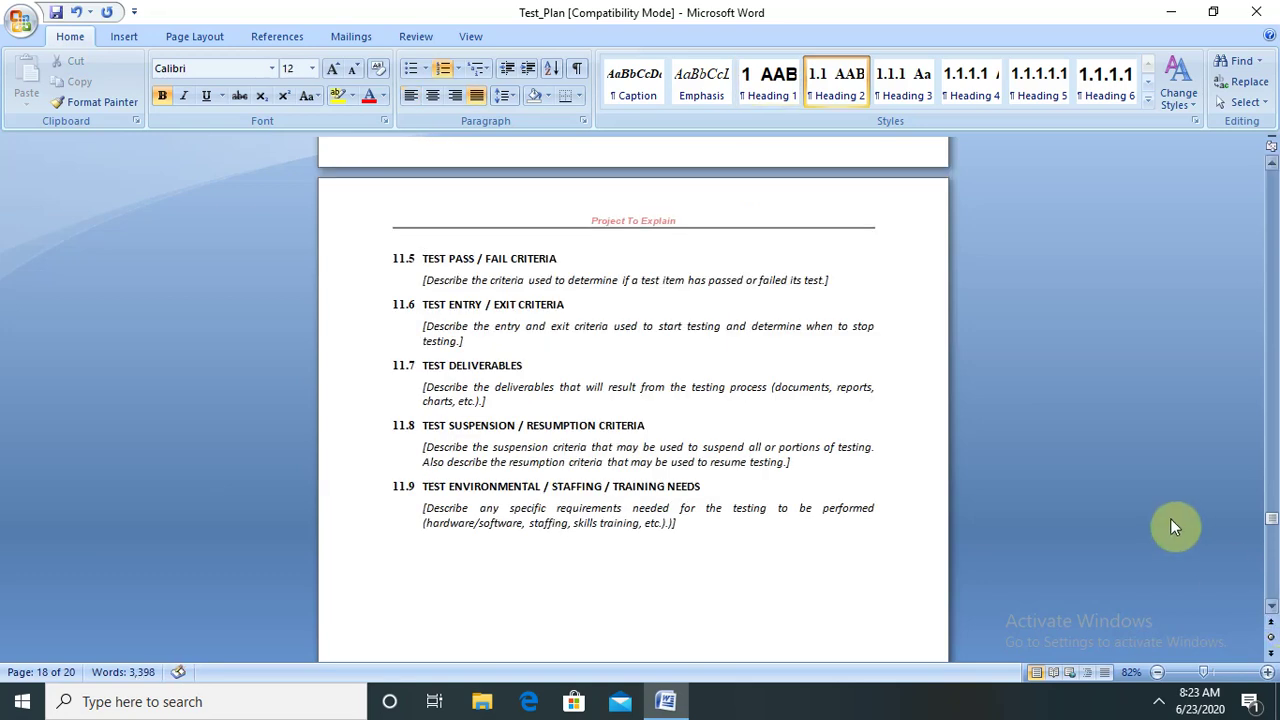
pyautogui.click(1271, 606)
pyautogui.click(1271, 606)
pyautogui.moveTo(1271, 608); pyautogui.dragTo(1271, 614)
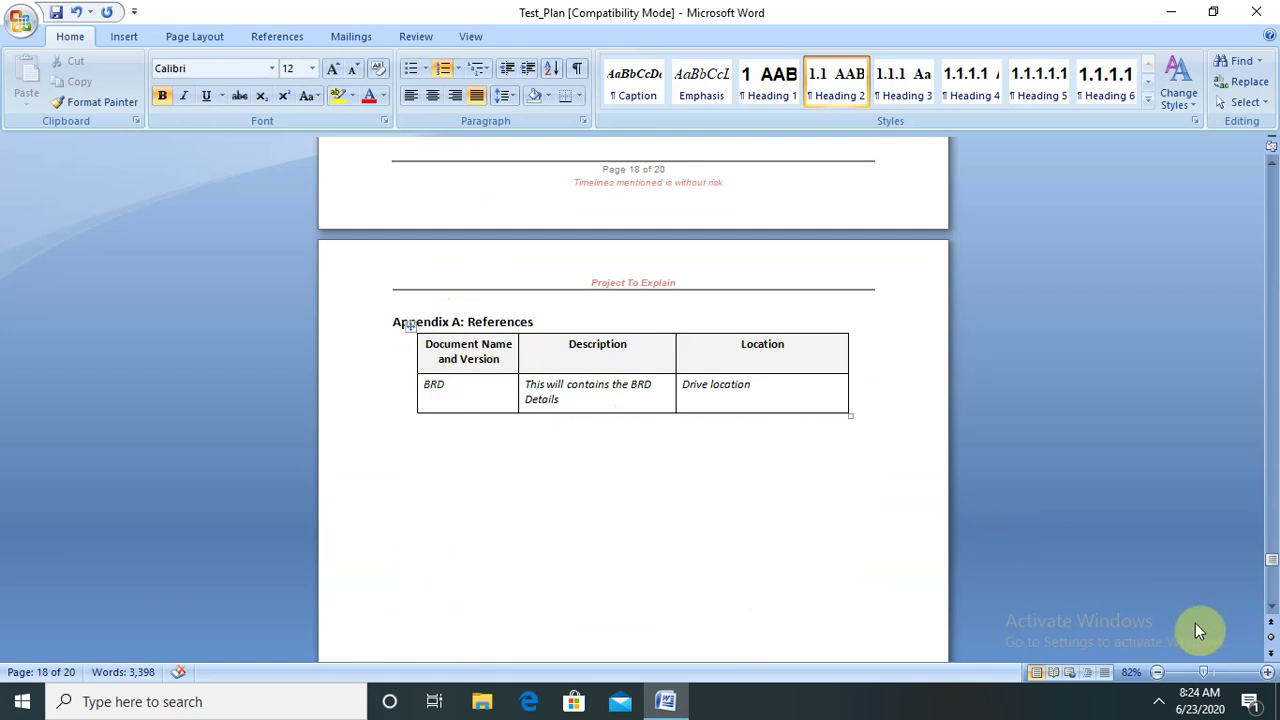
# - Scroll past the Appendix A table to Appendix B: Key Terms on page 20
pyautogui.click(1271, 606)
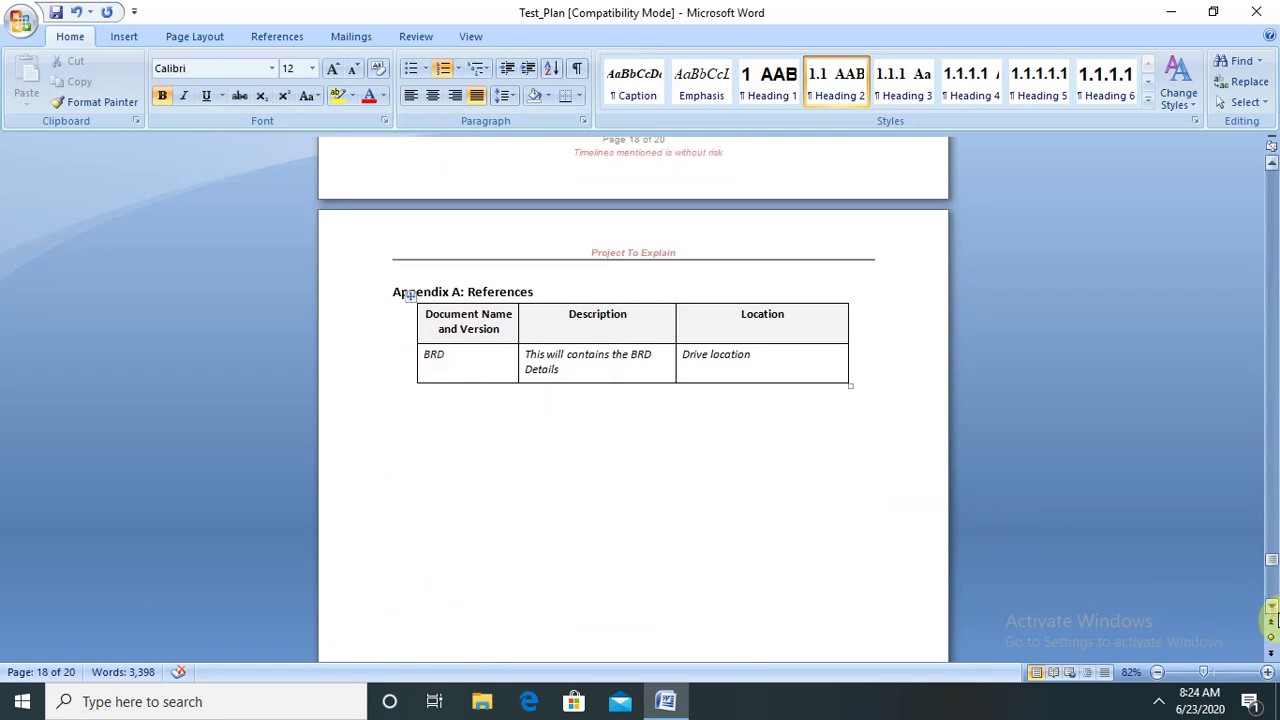
pyautogui.click(1271, 607)
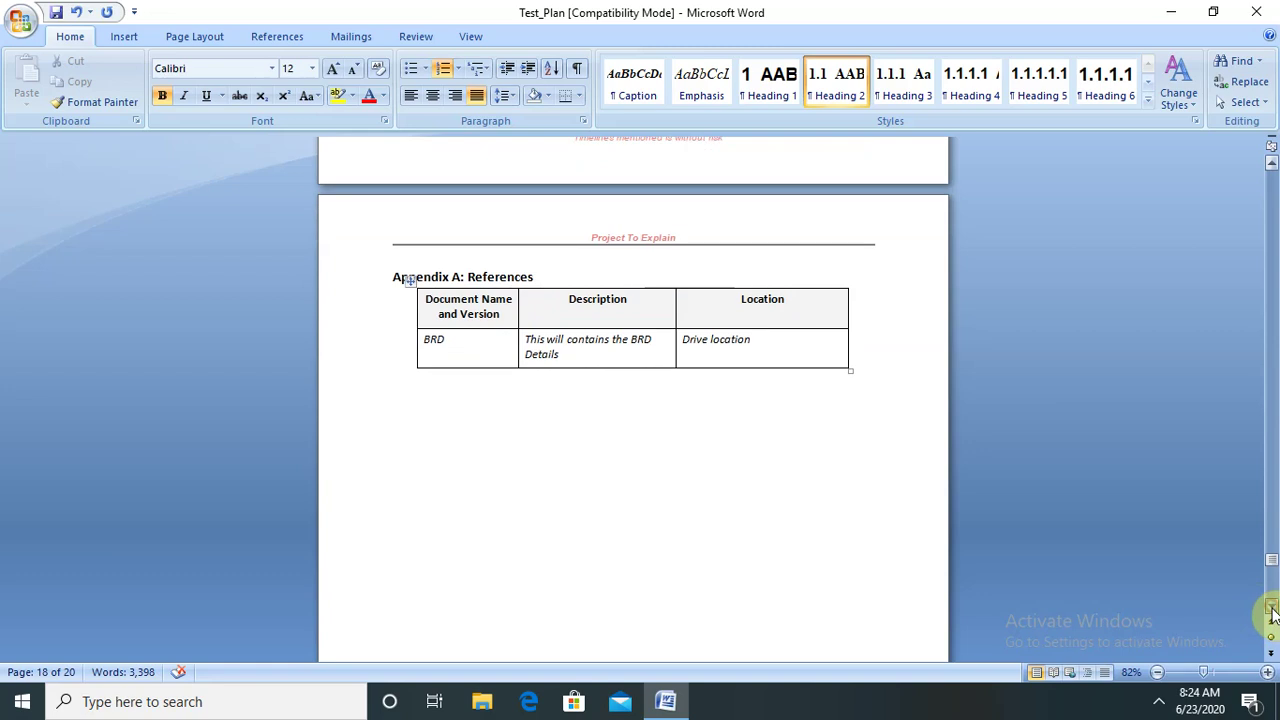
pyautogui.moveTo(1271, 610); pyautogui.dragTo(1271, 610)
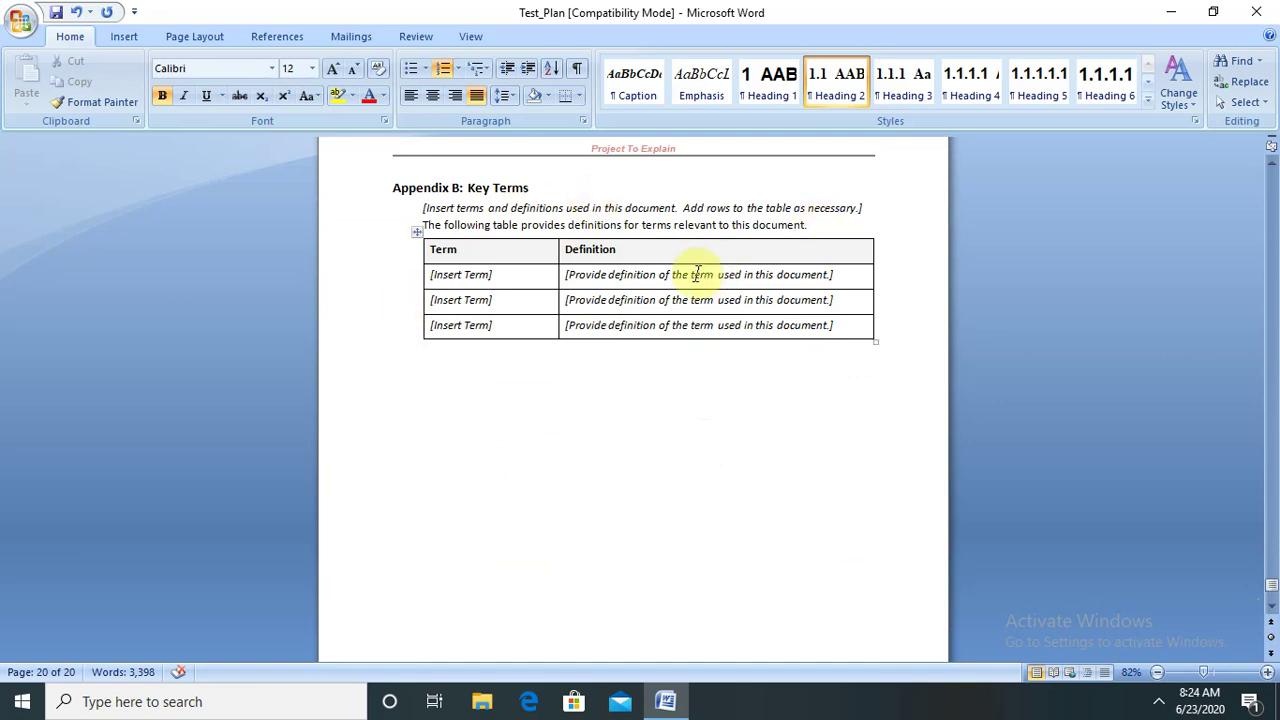
# - Scroll through the Key Terms table down to the page 20 footer
pyautogui.click(1272, 607)
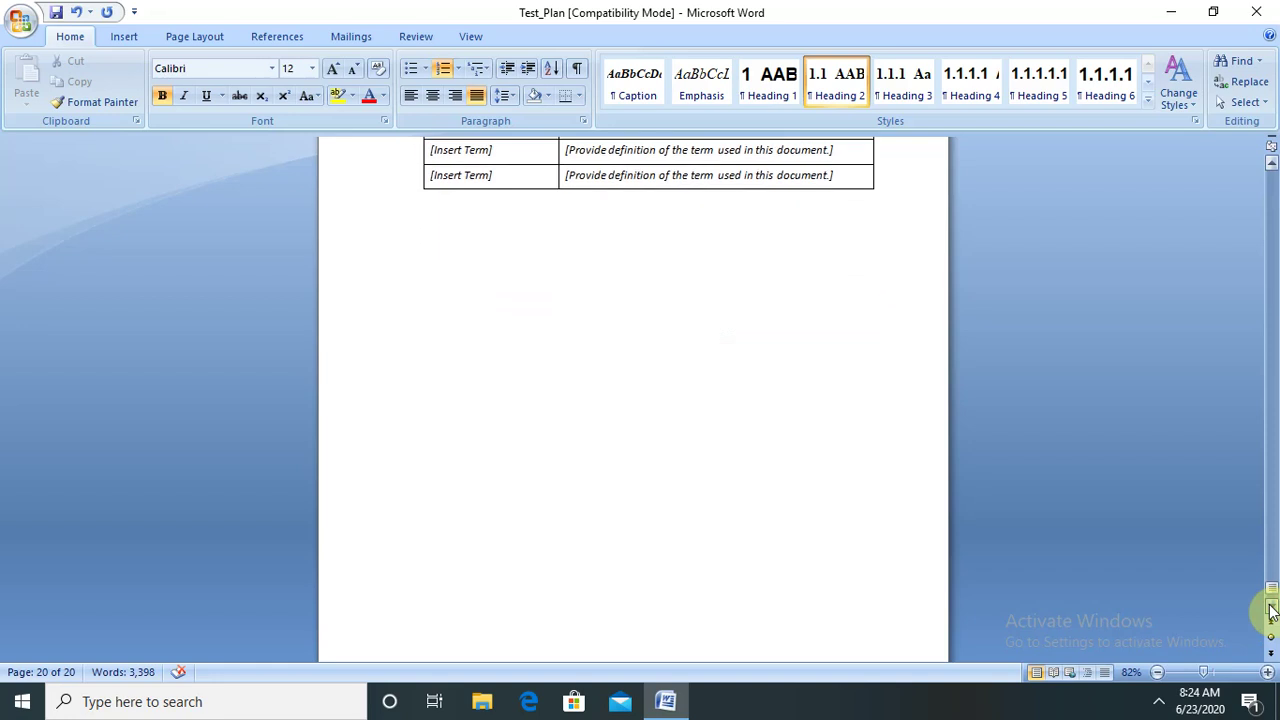
pyautogui.moveTo(1272, 610); pyautogui.dragTo(1272, 610)
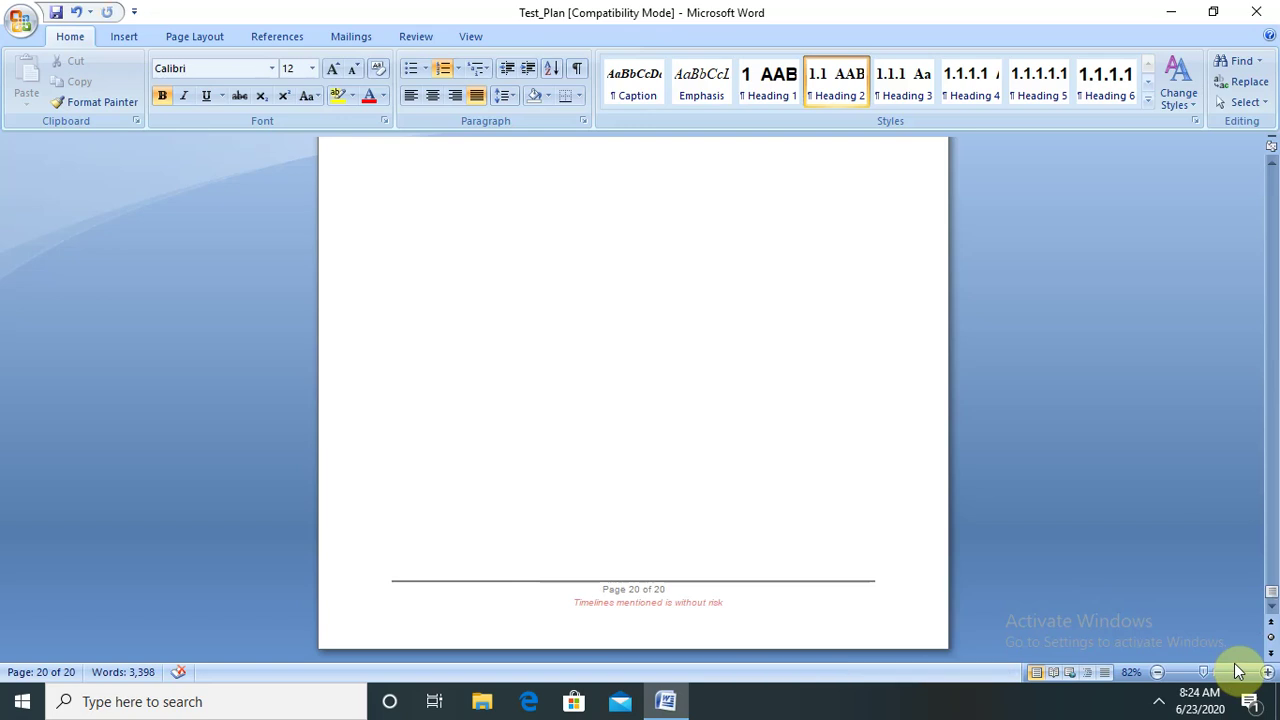
# - Open the FlashBack Express recorder menu from the hidden tray icons
pyautogui.click(1159, 703)
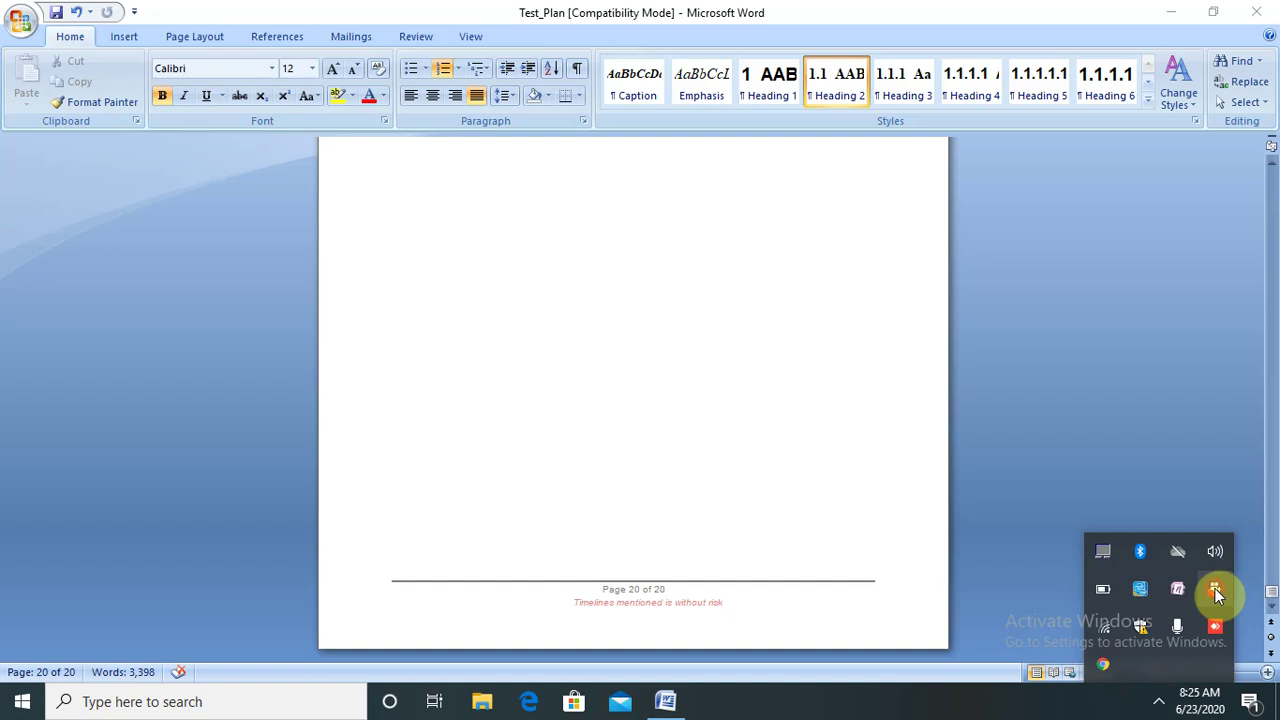
pyautogui.rightClick(1215, 588)
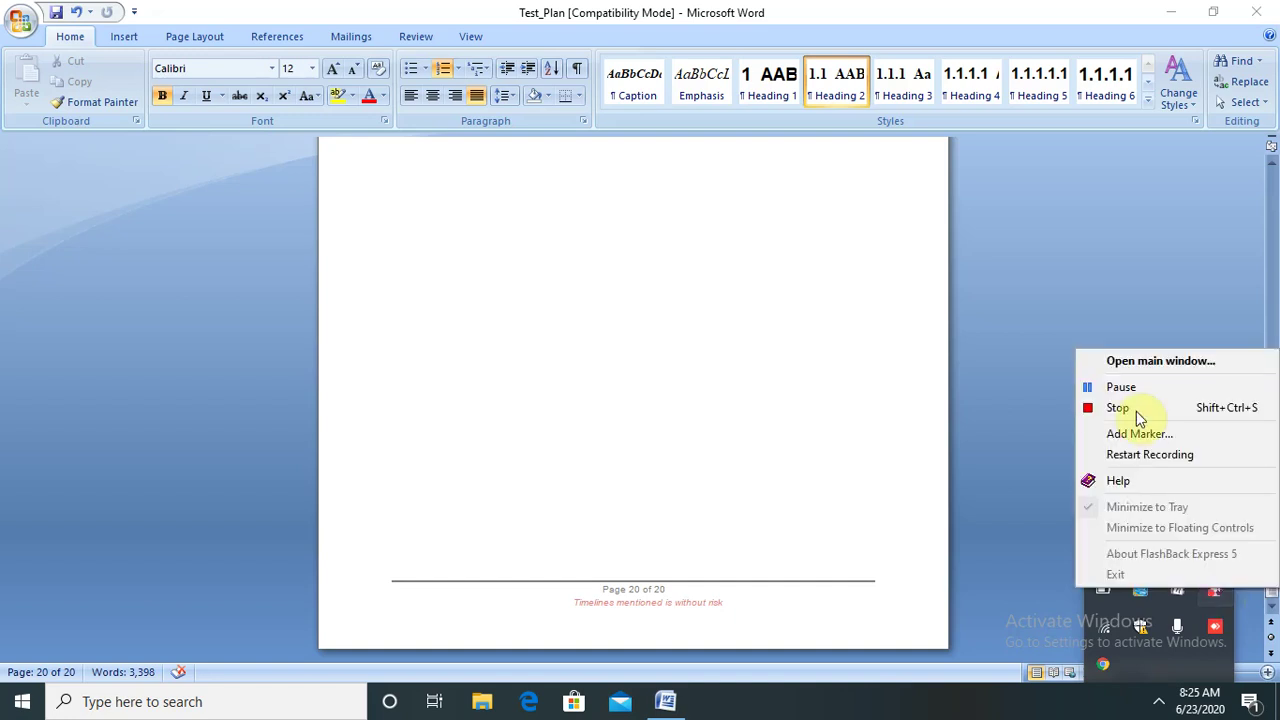